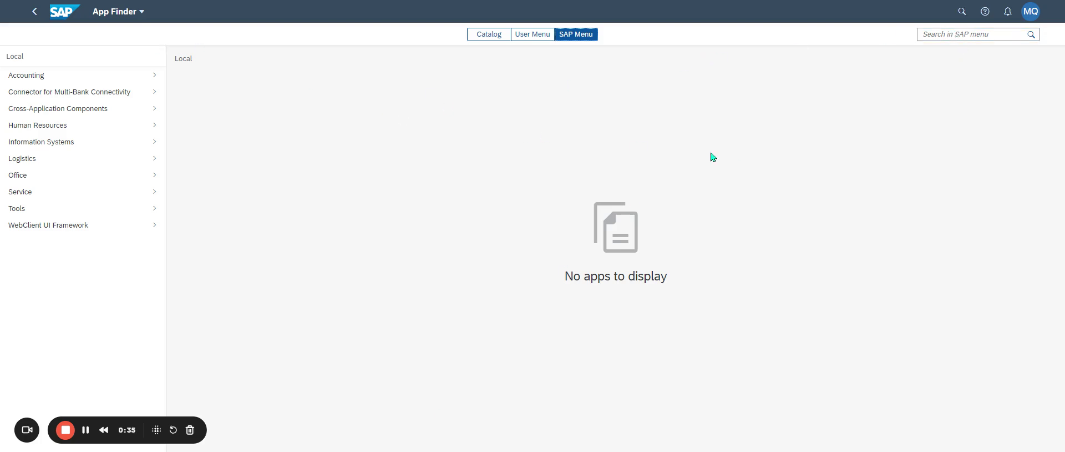
Search the SAP menu for SE93 and open the Maintain Transaction Codes app
left_click(923, 35)
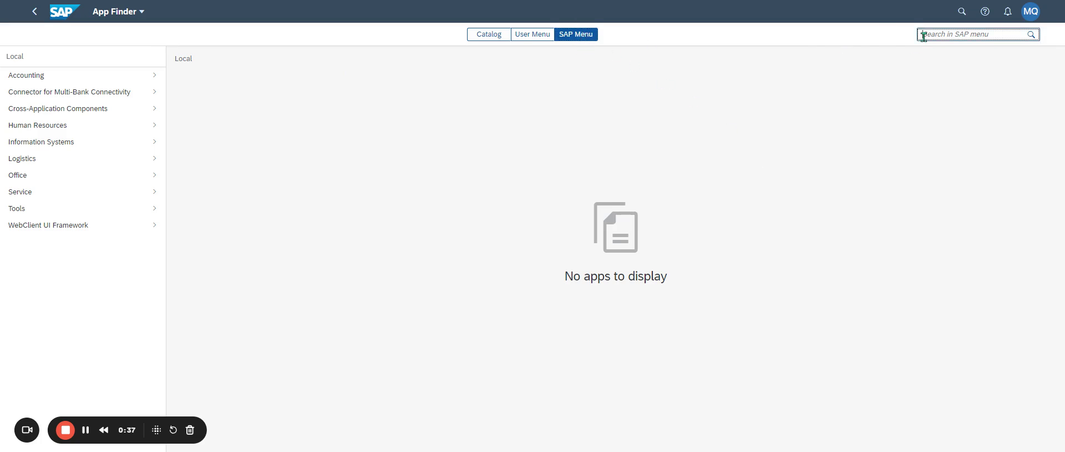
type("SE93")
key("Return")
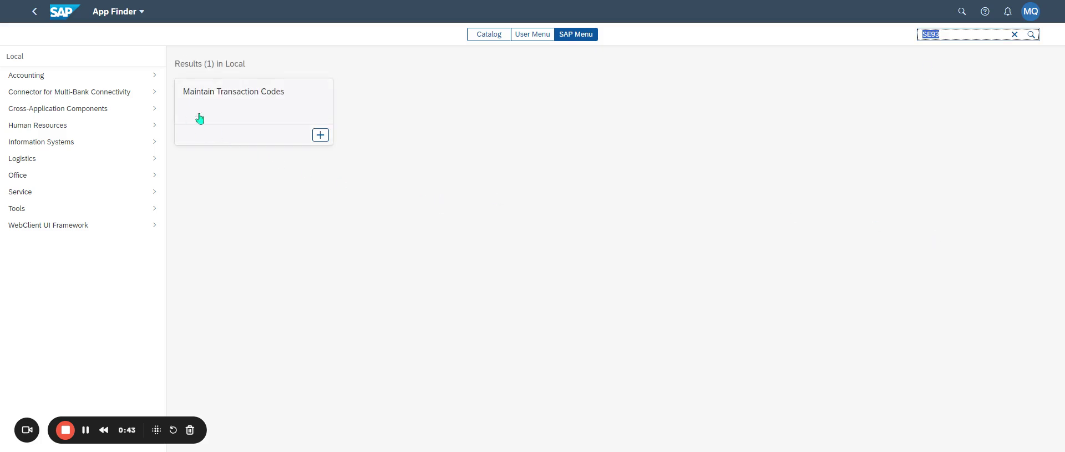
left_click(233, 123)
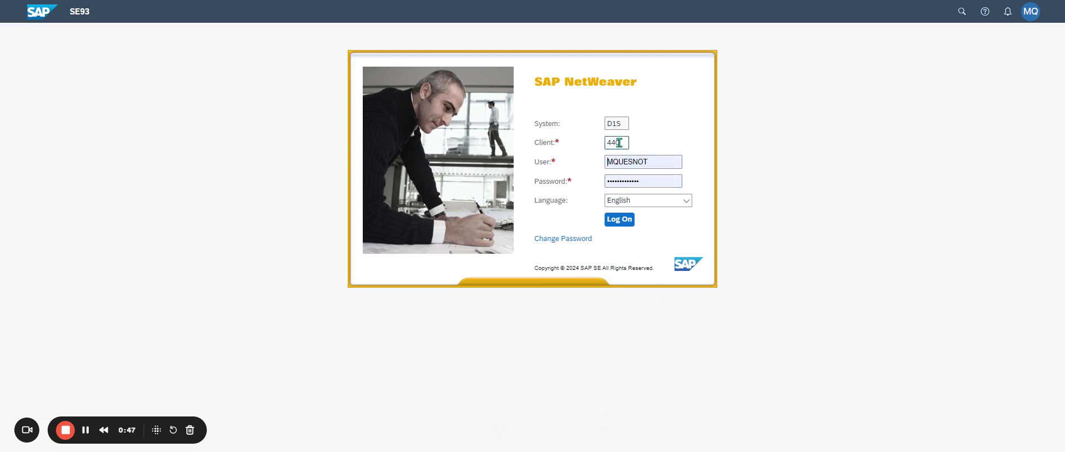
Change the logon client to 100 and log on
double_click(619, 143)
type("100")
key("Return")
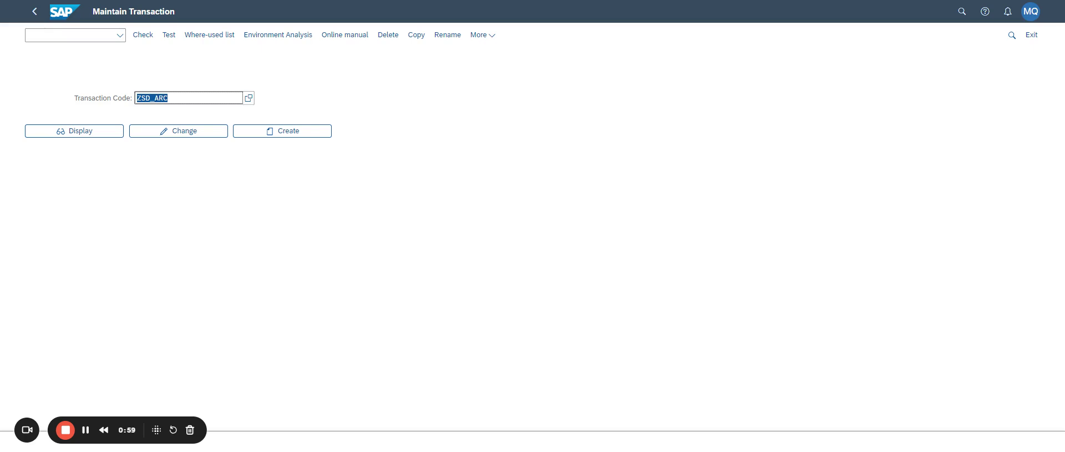
Enter the transaction code ZSD_SN and display its report transaction details
left_click(190, 97)
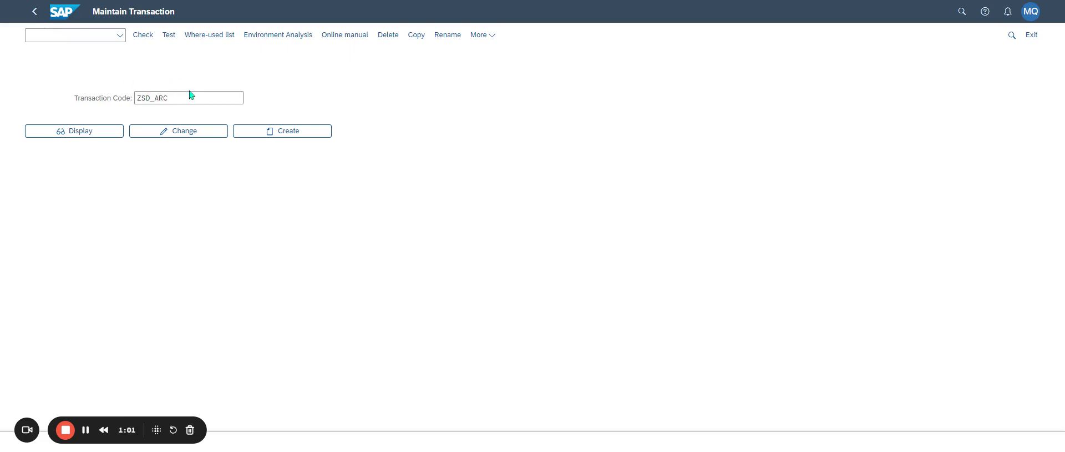
left_click(188, 95)
left_click(186, 97)
key("BackSpace")
key("BackSpace")
key("BackSpace")
type("SN")
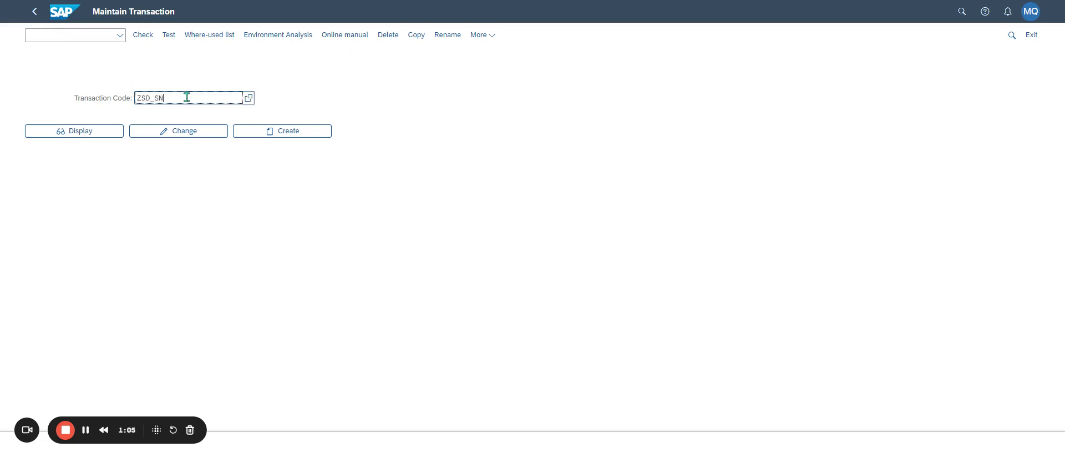
left_click(92, 133)
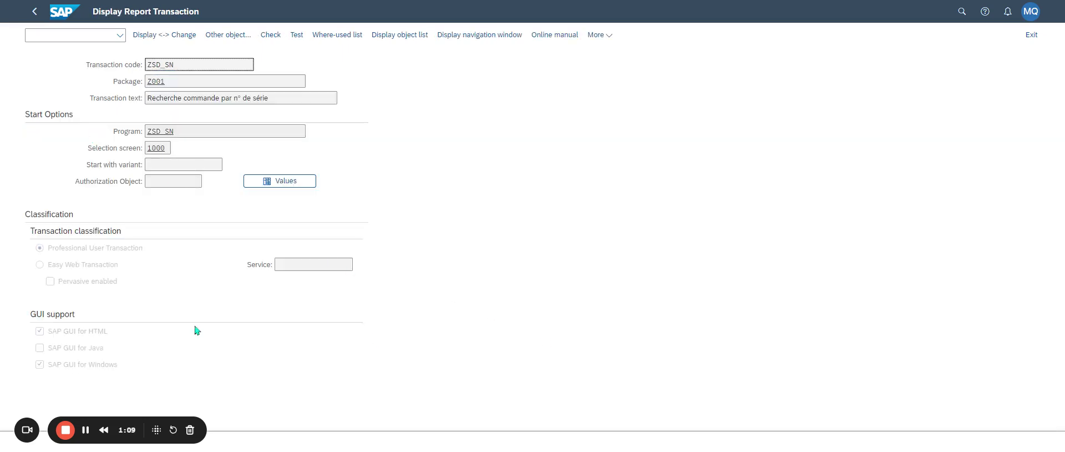
Copy the transaction text "Recherche commande par n° de série" of ZSD_SN
left_click(46, 339)
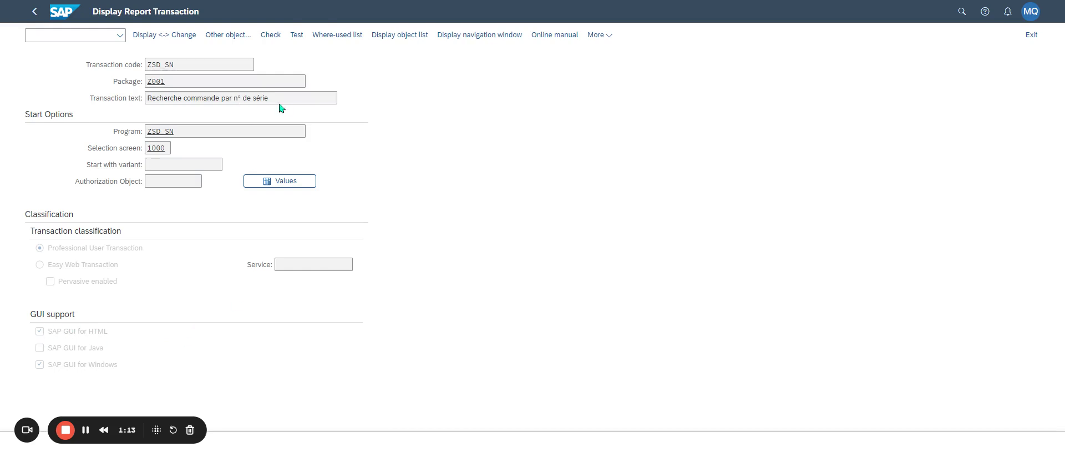
left_click_drag(291, 101, 91, 114)
key("ctrl+c")
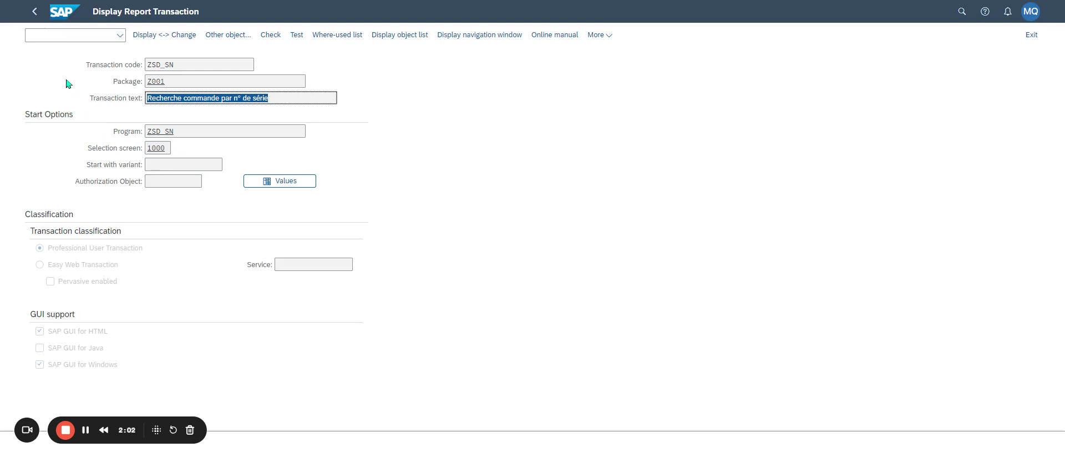
Go to transaction /n/UI2/SEMOBJ and switch the customer semantic objects table to change mode, accepting the cross-client notice
left_click(53, 36)
type("/n/UI2/SEMOBJ")
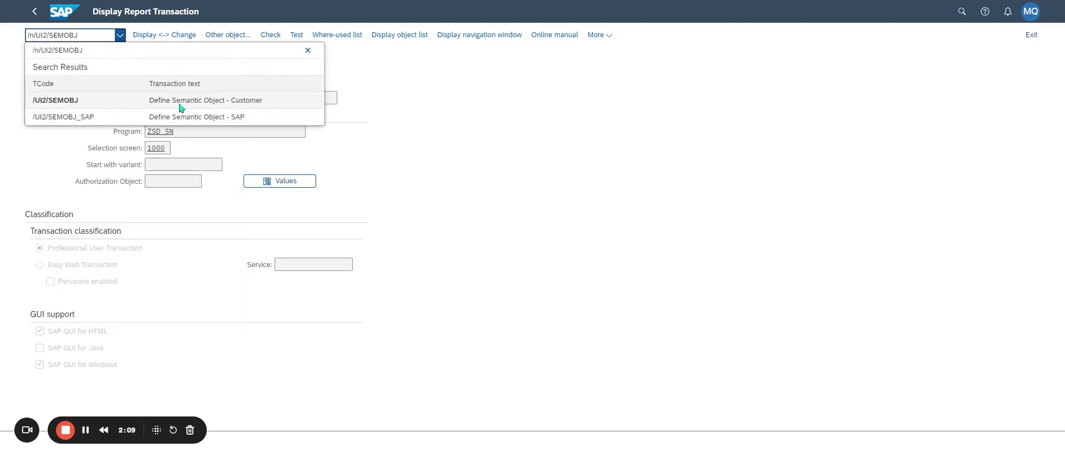
left_click(203, 106)
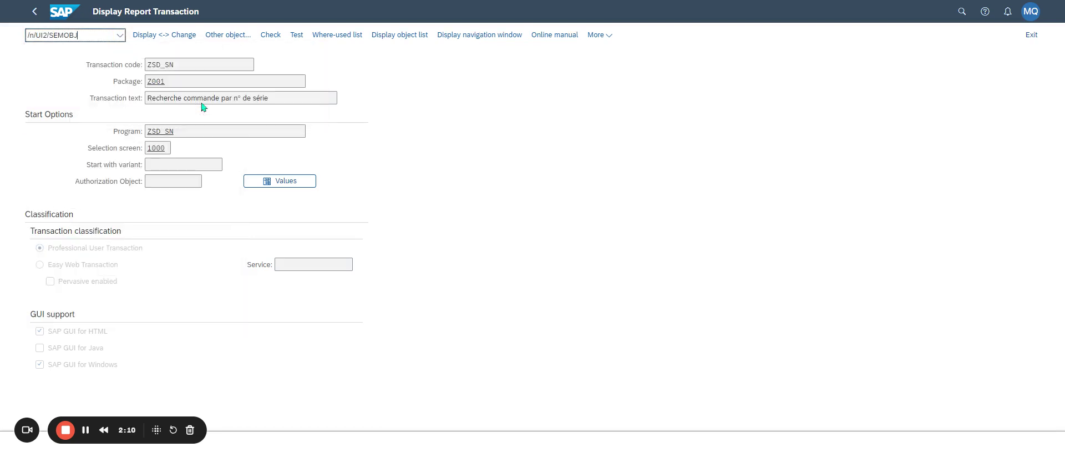
key("Return")
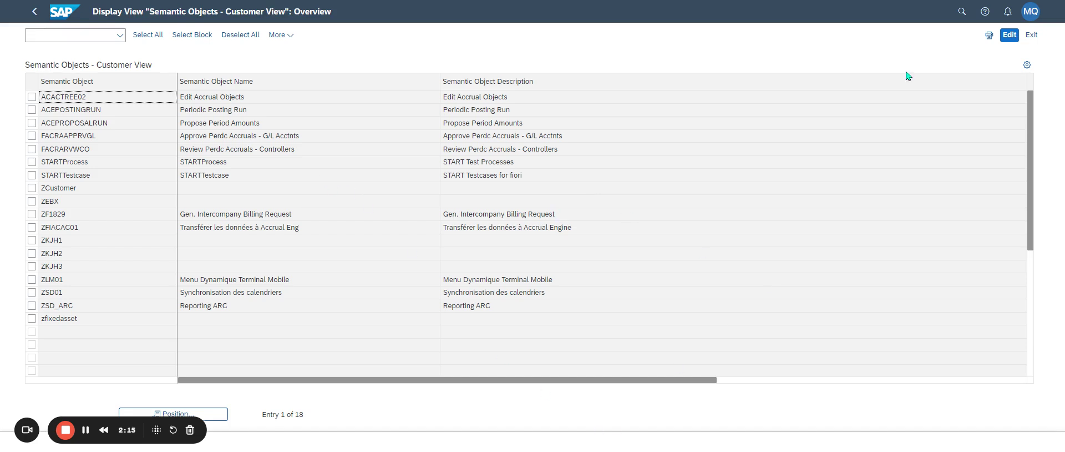
left_click(1010, 36)
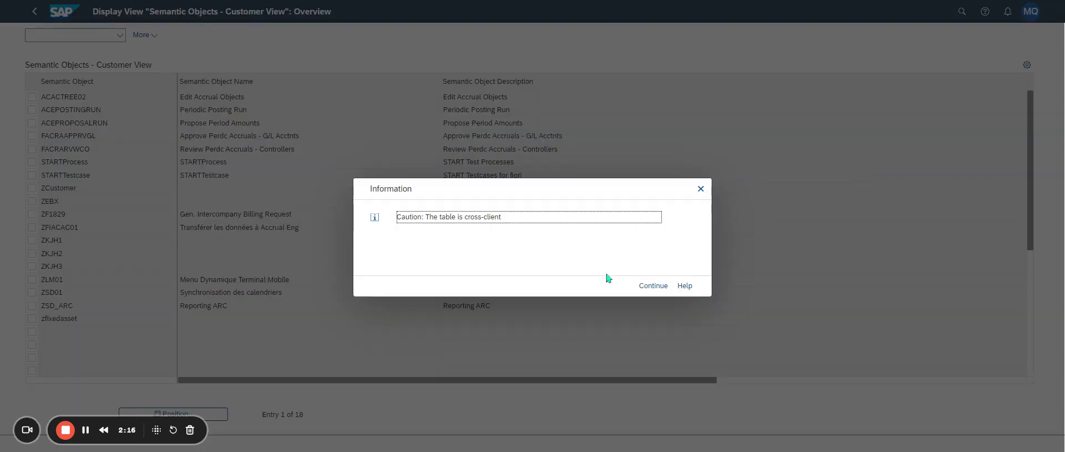
left_click(647, 286)
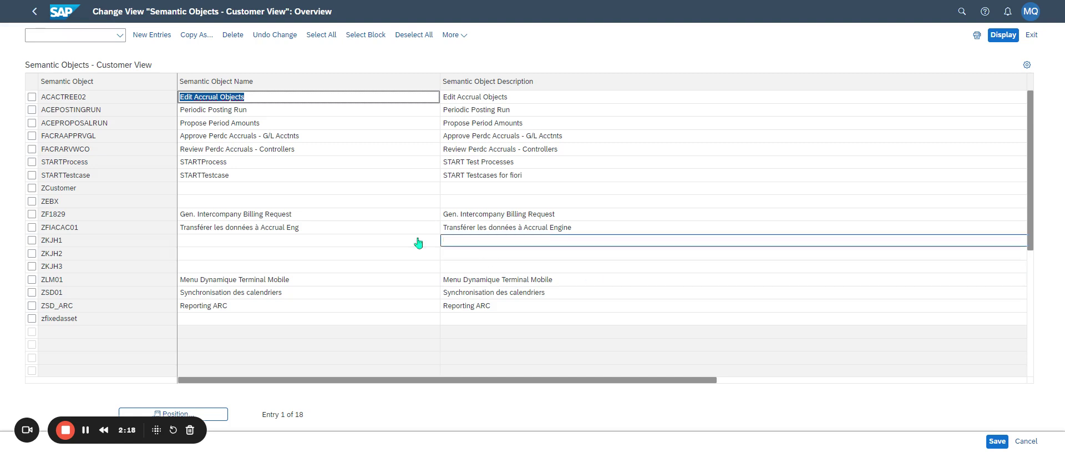
Add a new semantic object ZSD_SN with "Recherche commande par n° de série" as both its name and description
left_click(145, 35)
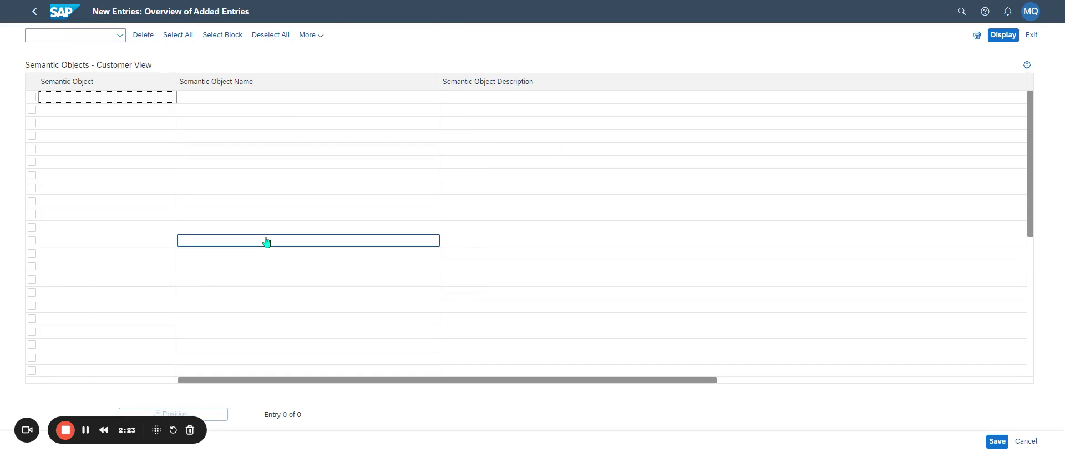
type("ZSD")
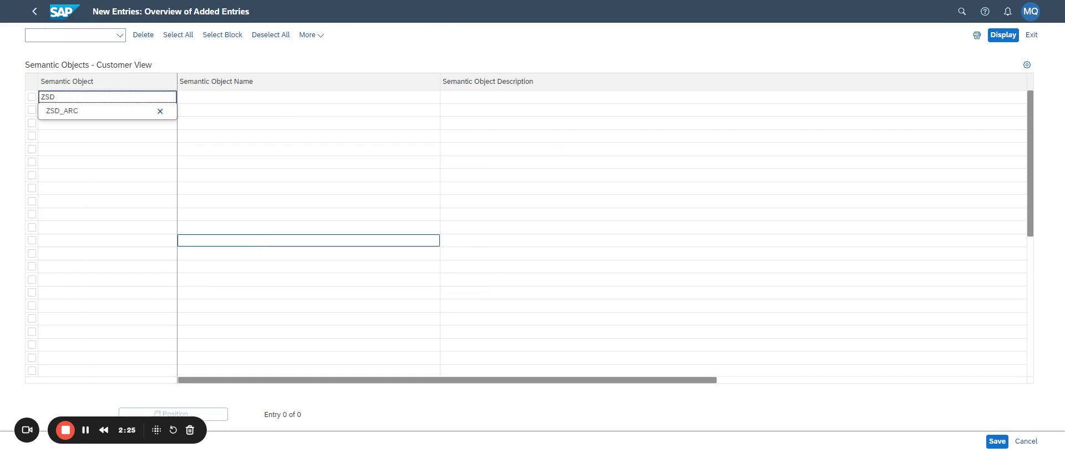
type("_SN")
key("Tab")
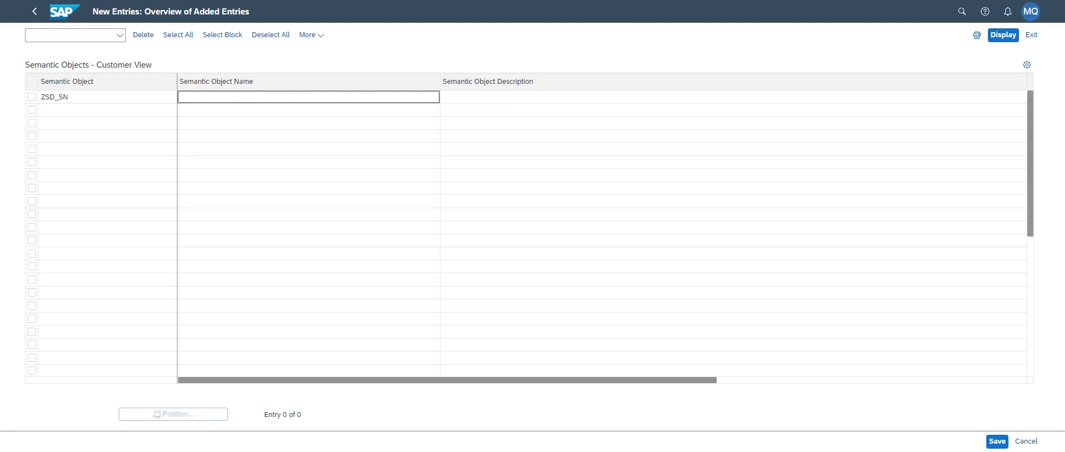
key("ctrl+v")
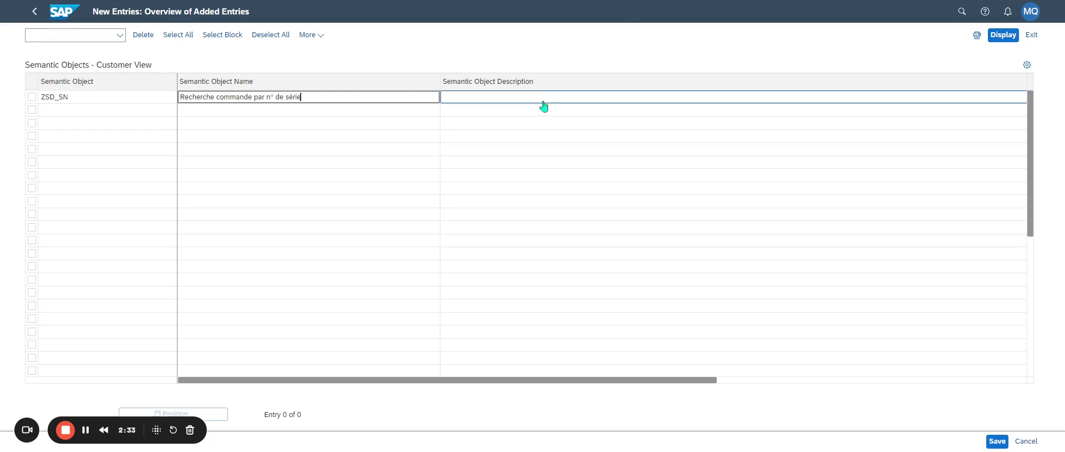
key("Tab")
key("ctrl+v")
left_click_drag(487, 381, 302, 381)
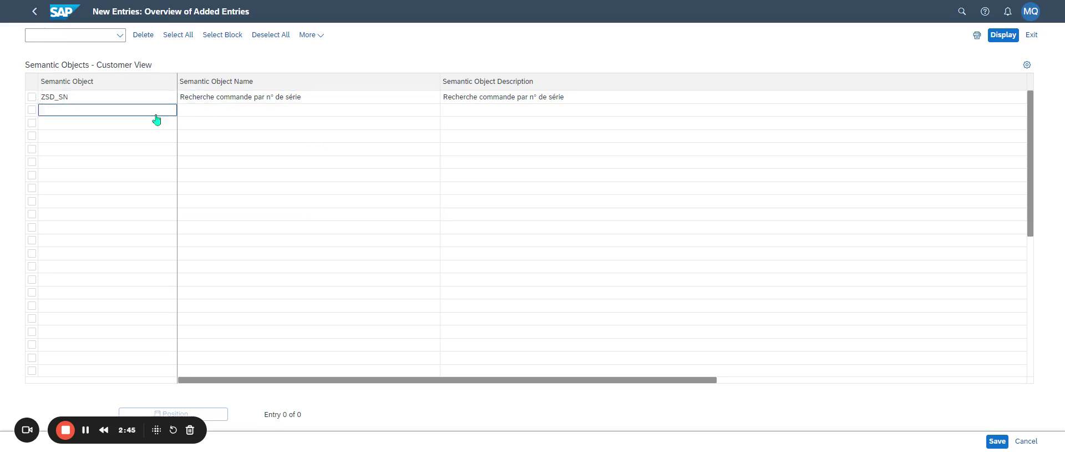
Save the new entry in the proposed Reporting ARC workbench request and return to the semantic objects overview
left_click(997, 440)
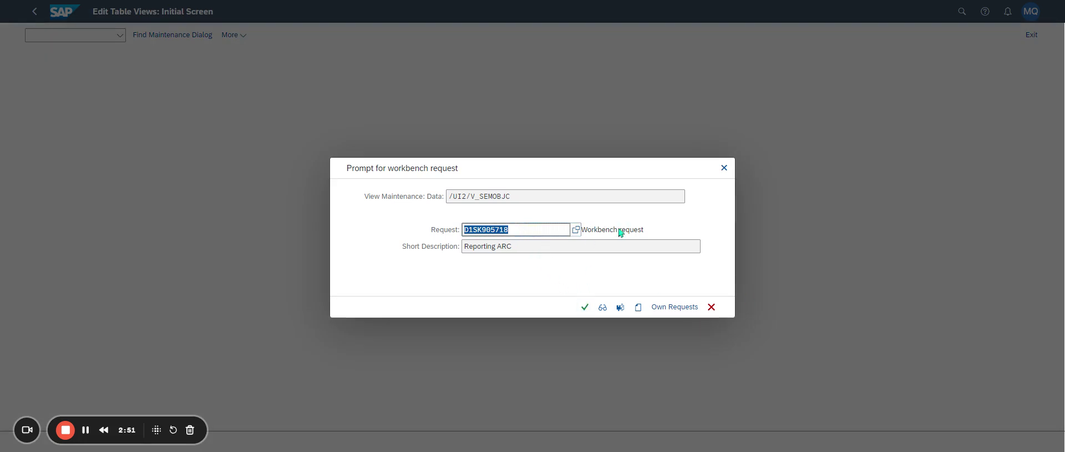
left_click(585, 308)
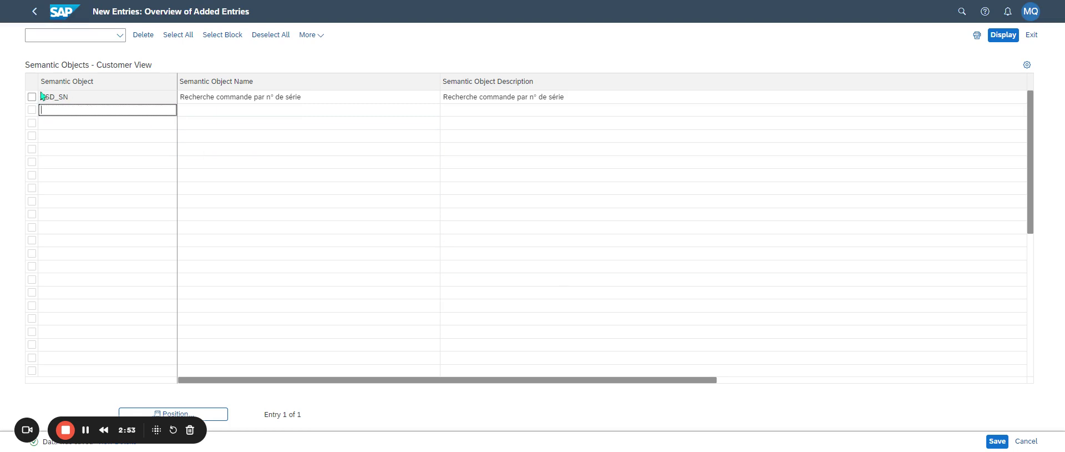
left_click(32, 10)
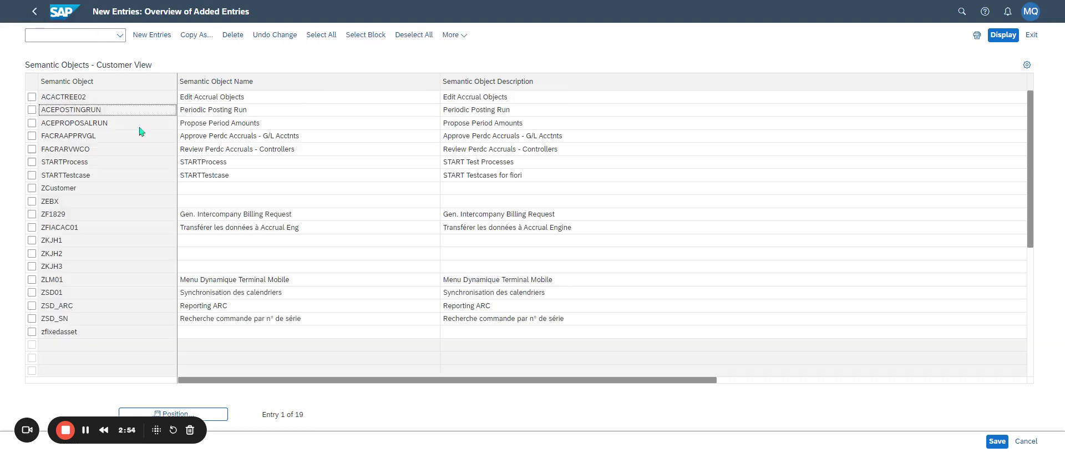
Select the semantic objects ZSD_SN, zfixedasset, ZCustomer, ZEBX, ZKJH1, ZKJH2 and ZKJH3 in the table
left_click(32, 319)
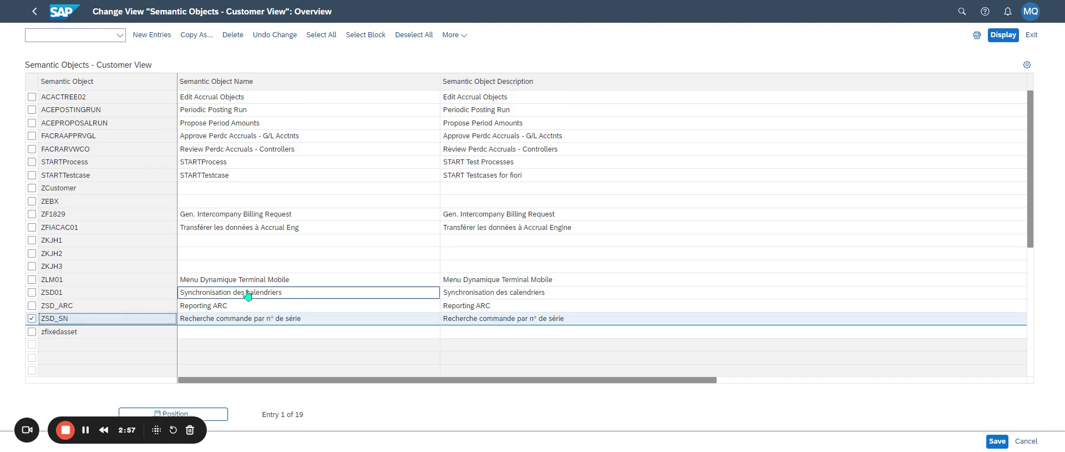
left_click(32, 331)
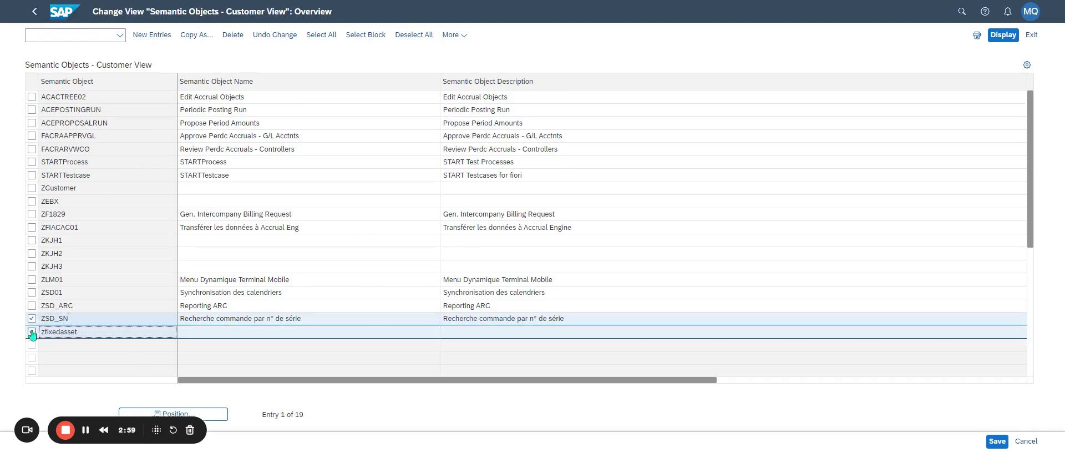
left_click(451, 35)
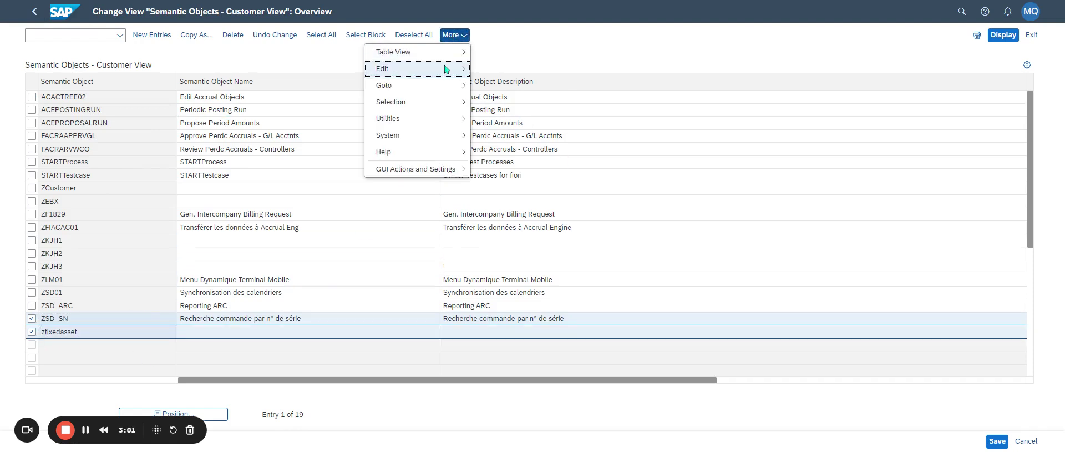
mouse_move(439, 68)
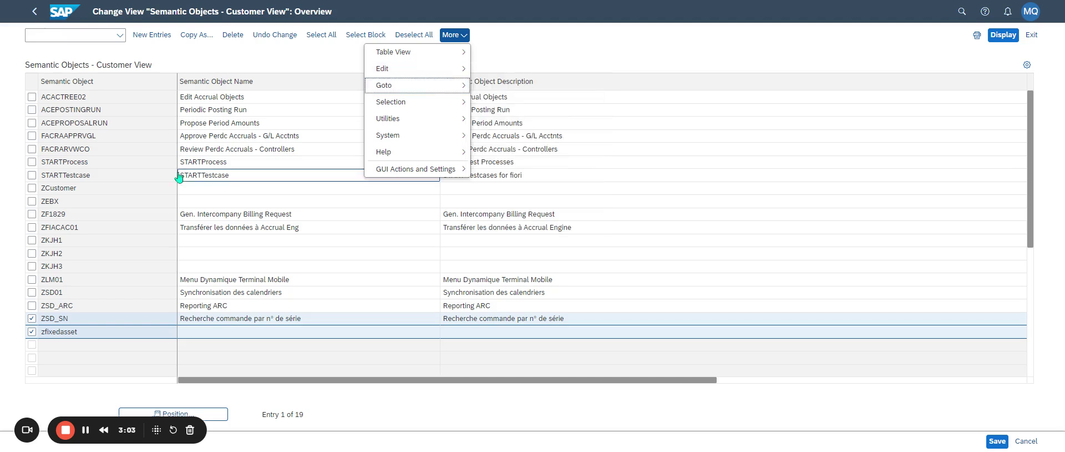
left_click(32, 201)
left_click(32, 187)
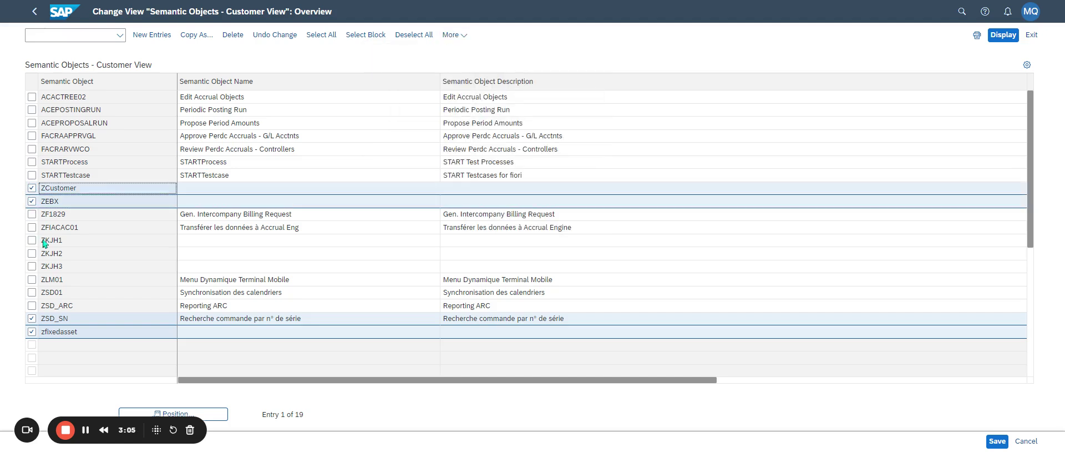
left_click(32, 240)
left_click(32, 253)
left_click(32, 266)
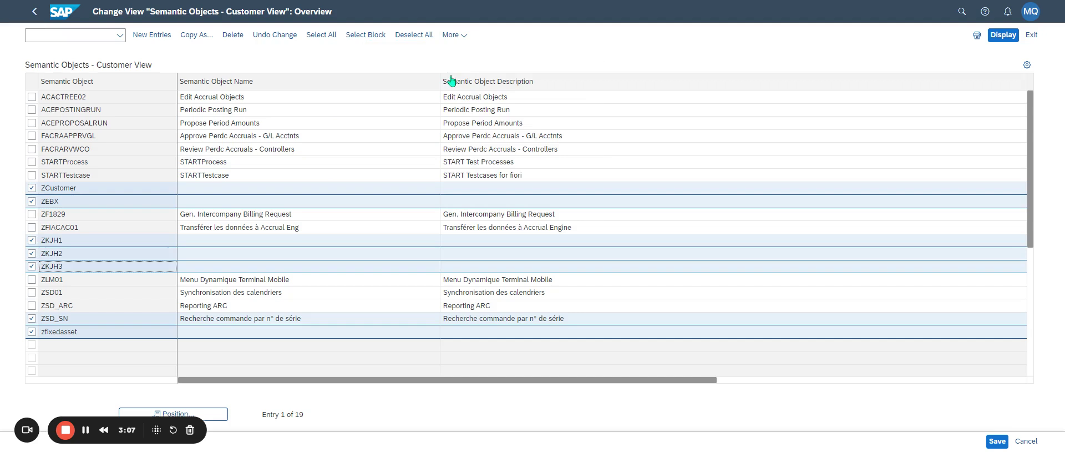
Open the translation of the selected semantic objects with French as the additional language
left_click(451, 35)
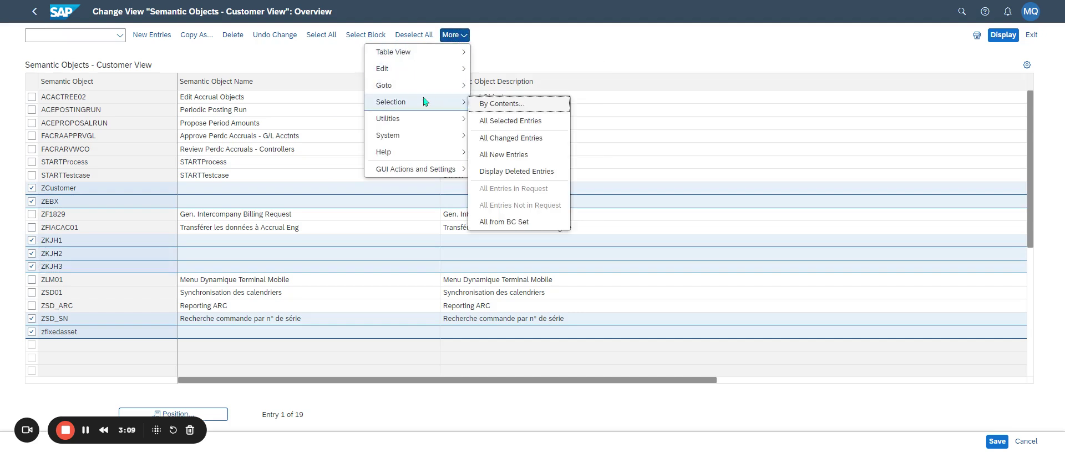
mouse_move(444, 142)
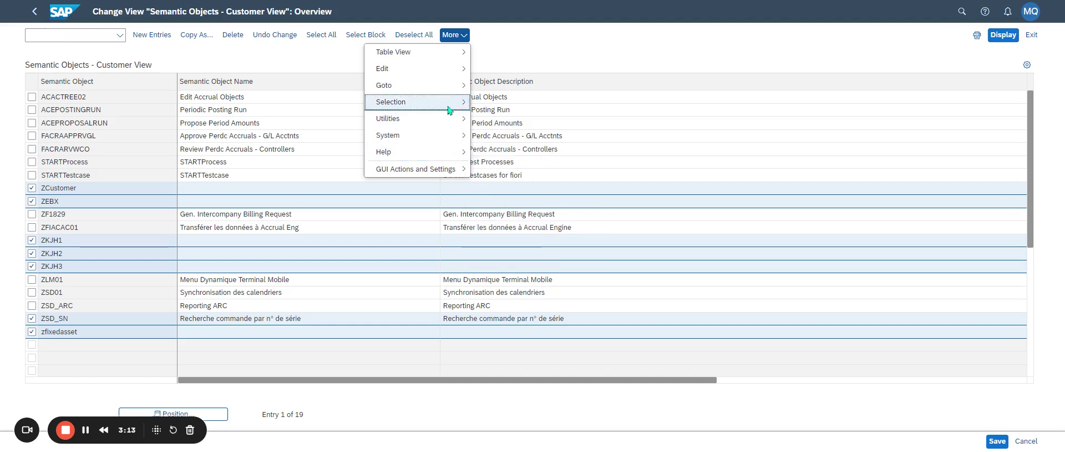
mouse_move(448, 105)
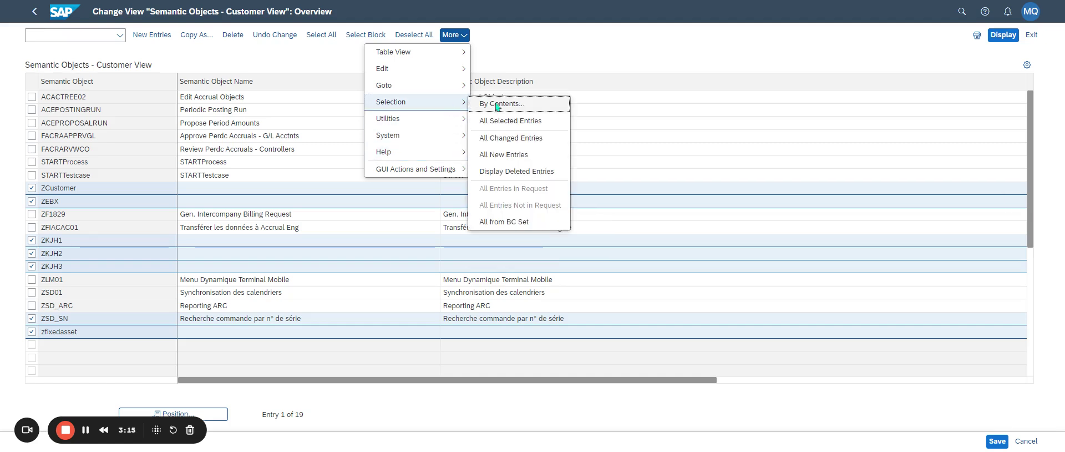
mouse_move(458, 88)
left_click(497, 154)
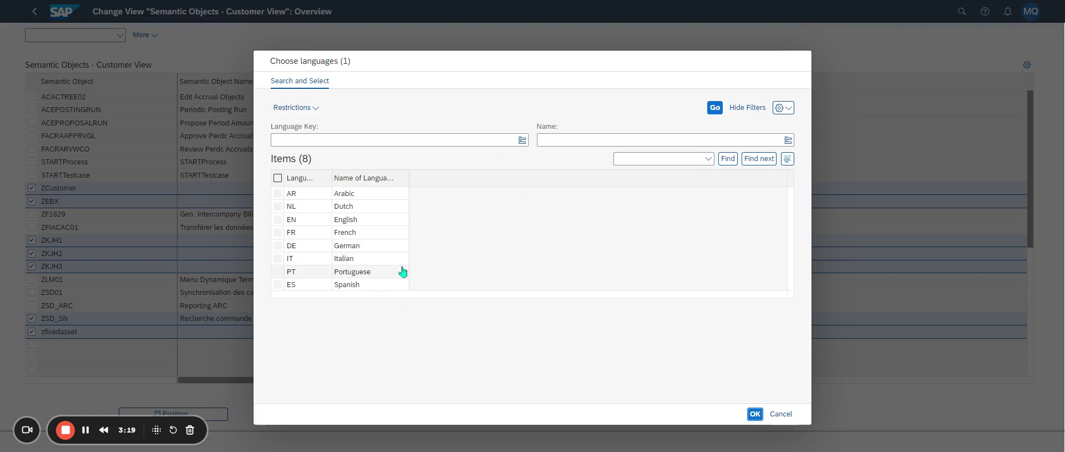
left_click(277, 233)
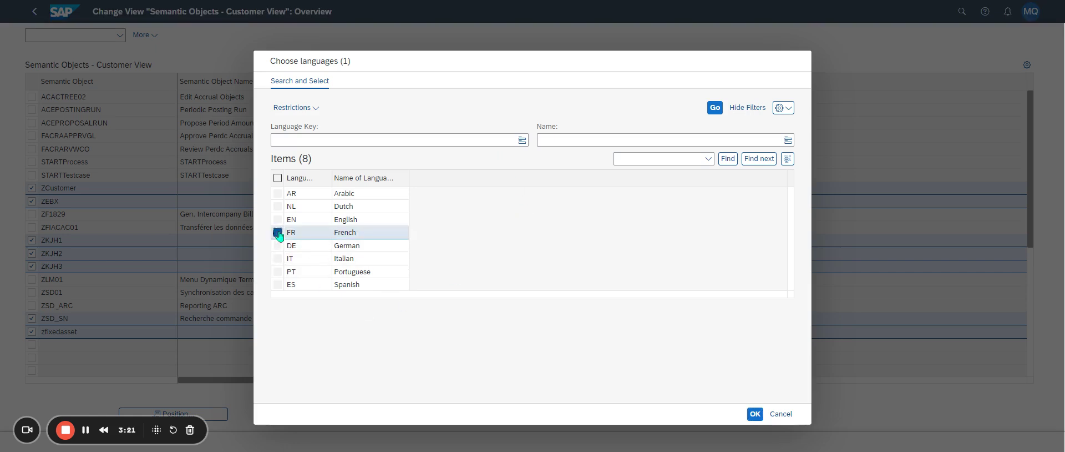
left_click(755, 413)
Fill the English semantic object names with "Custom semantic object for customer" for ZCustomer and "ZEBX" for ZEBX
triple_click(602, 126)
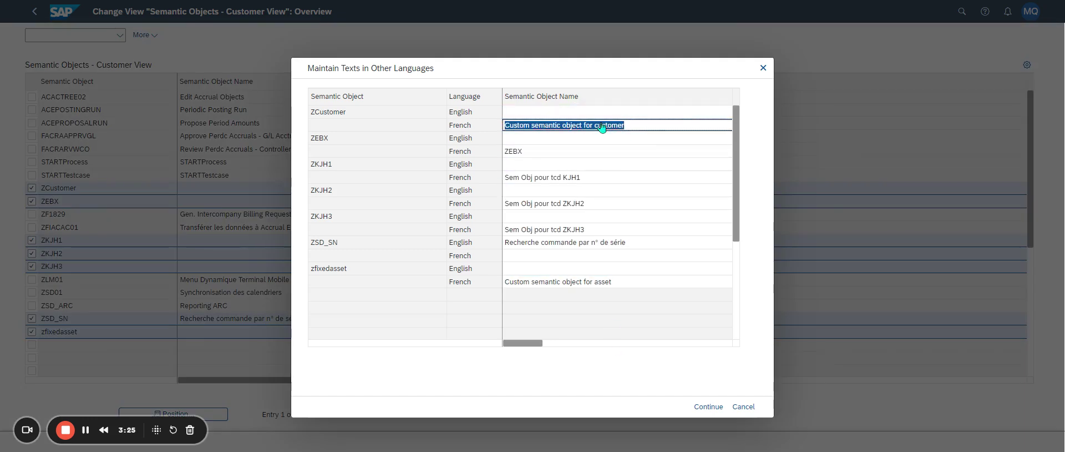
key("Up")
double_click(525, 151)
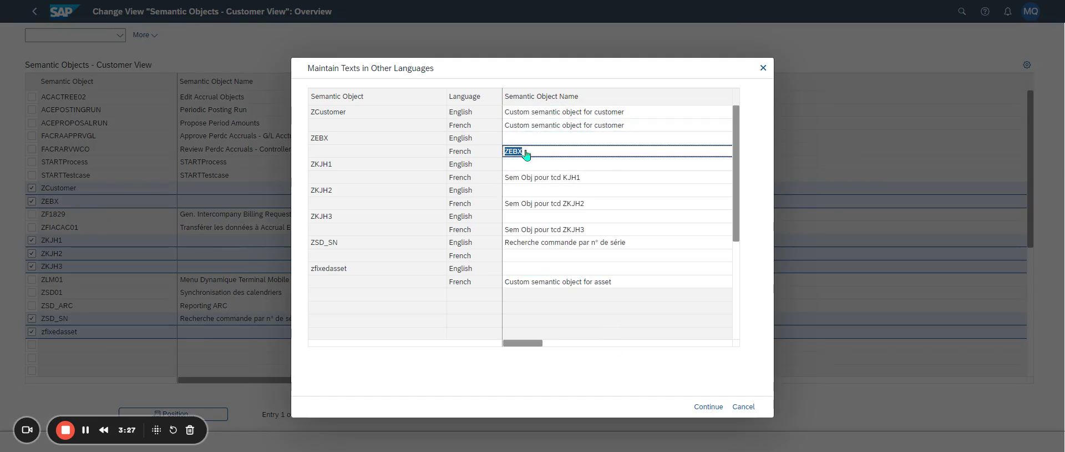
key("Up")
Copy the French name "Sem Obj pour tcd KJH1" into the English semantic object name of ZKJH1
left_click(601, 177)
triple_click(605, 178)
left_click(595, 164)
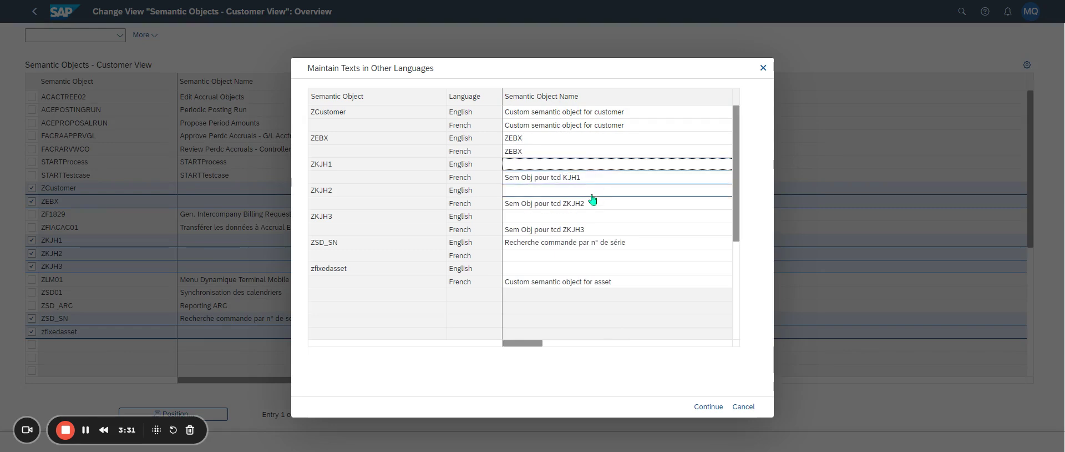
triple_click(582, 177)
key("Up")
key("Down")
key("Down")
Set the English names of ZKJH2 and ZKJH3 to "Sem Obj pour tcd ZKJH2" and "Sem Obj pour tcd ZKJH3"
triple_click(609, 204)
left_click(610, 206)
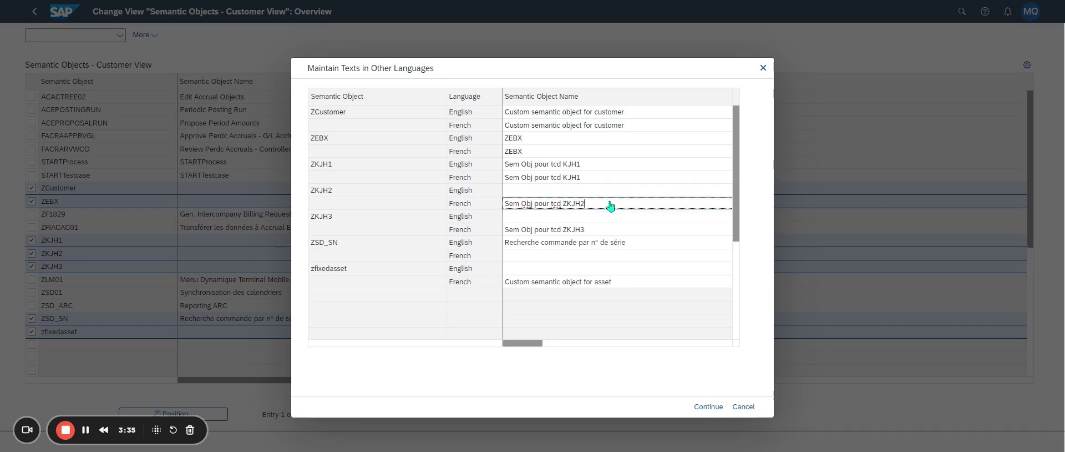
triple_click(572, 205)
key("ctrl+c")
key("Up")
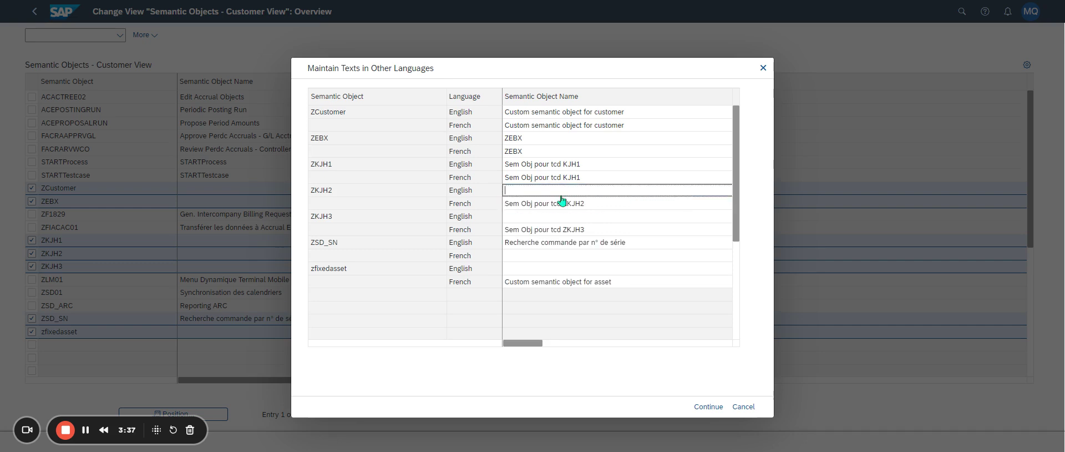
key("ctrl+v")
triple_click(641, 230)
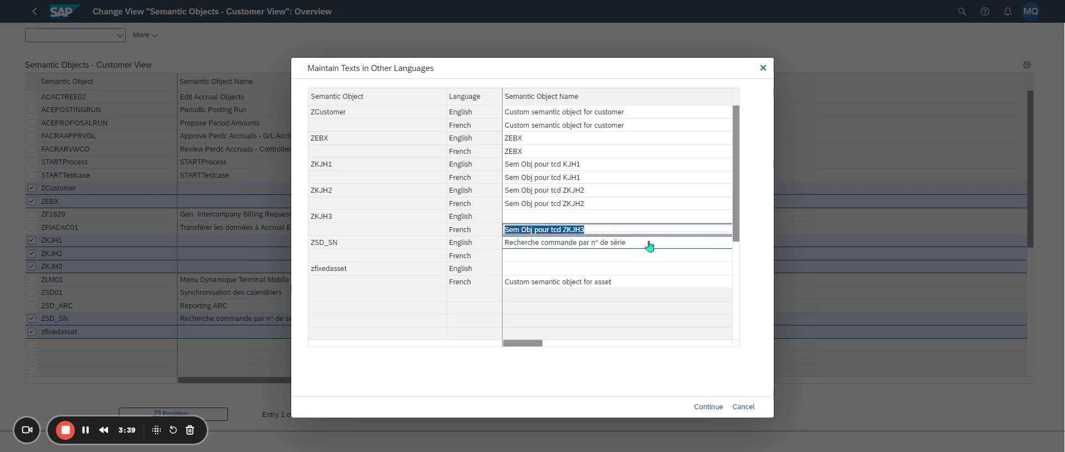
key("ctrl+c")
key("Up")
key("ctrl+v")
Set the French name of ZSD_SN to "Recherche commande par n° de série" and the English name of zfixedasset to "Custom semantic object for asset"
triple_click(600, 244)
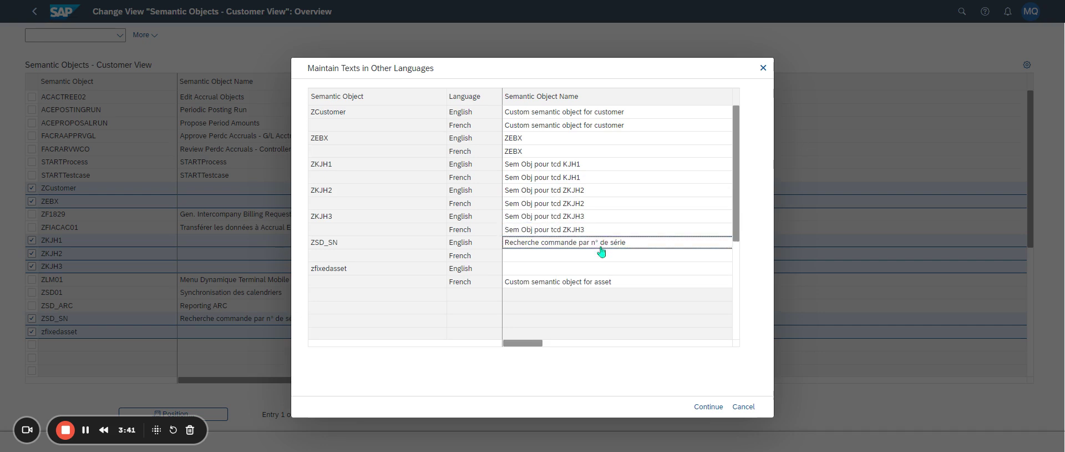
key("Tab")
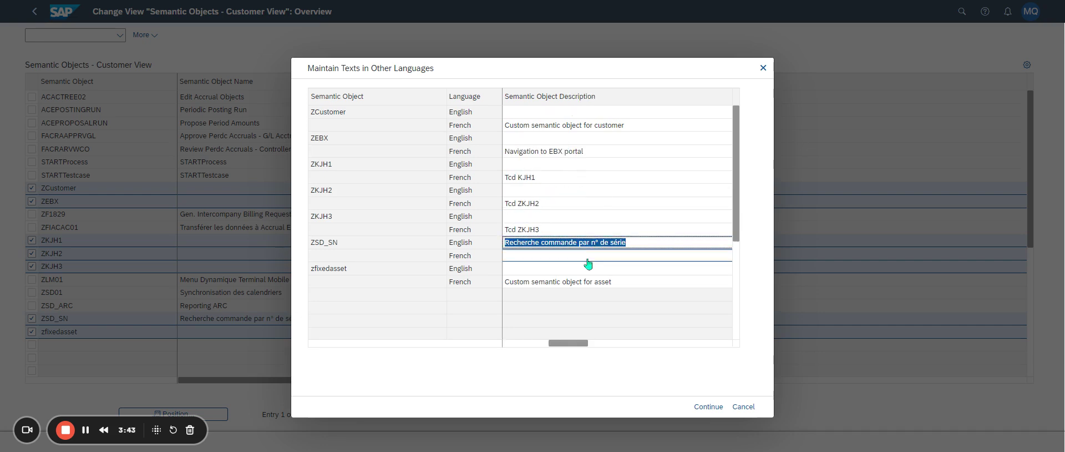
left_click(586, 256)
left_click_drag(578, 342, 533, 343)
left_click(561, 256)
key("ctrl+v")
triple_click(619, 282)
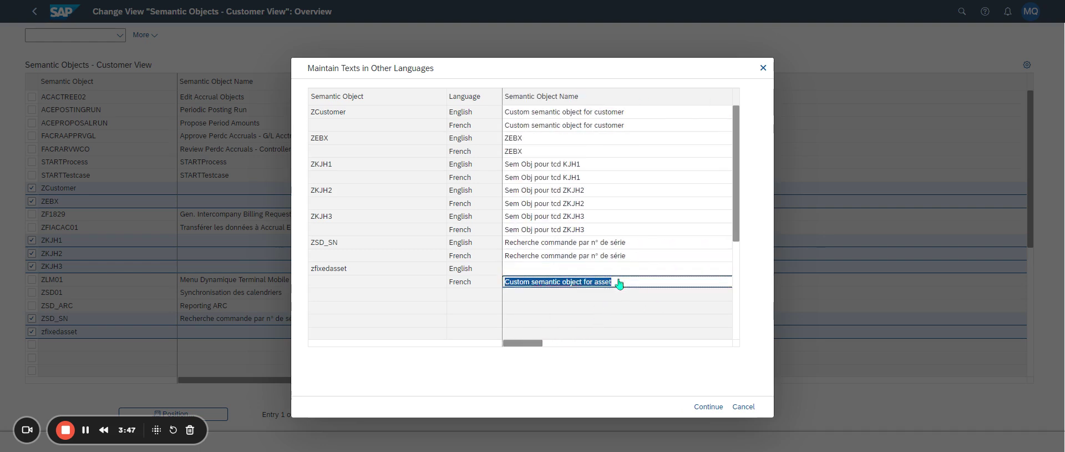
left_click(592, 270)
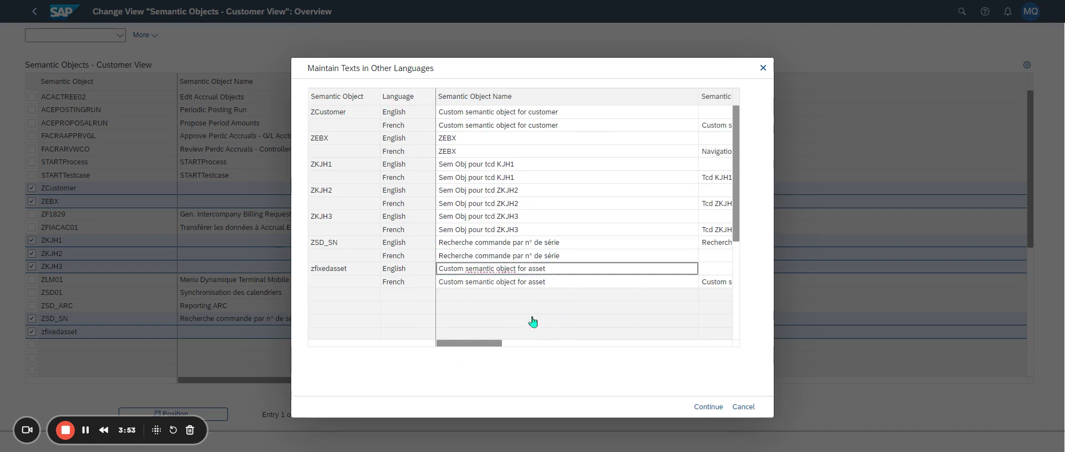
Fill the zfixedasset English description with "Custom semantic object for asset" and the ZSD_SN French description with "Recherche commande par n° de série"
left_click(504, 343)
left_click(580, 281)
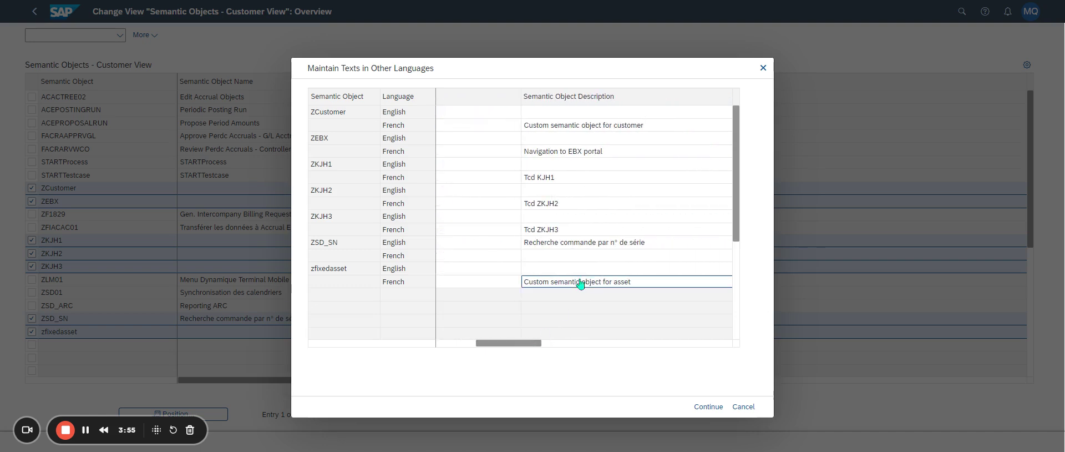
key("Up")
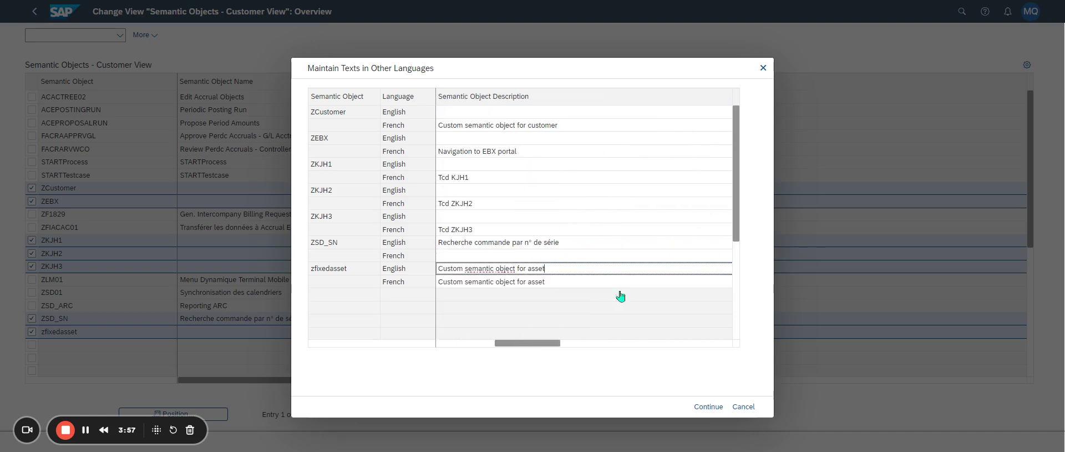
key("Up")
key("Up")
key("Down")
Set the English descriptions of ZKJH3, ZKJH2 and ZKJH1 to "Tcd ZKJH3", "Tcd ZKJH2" and "Tcd KJH1"
key("Up")
key("Up")
key("Up")
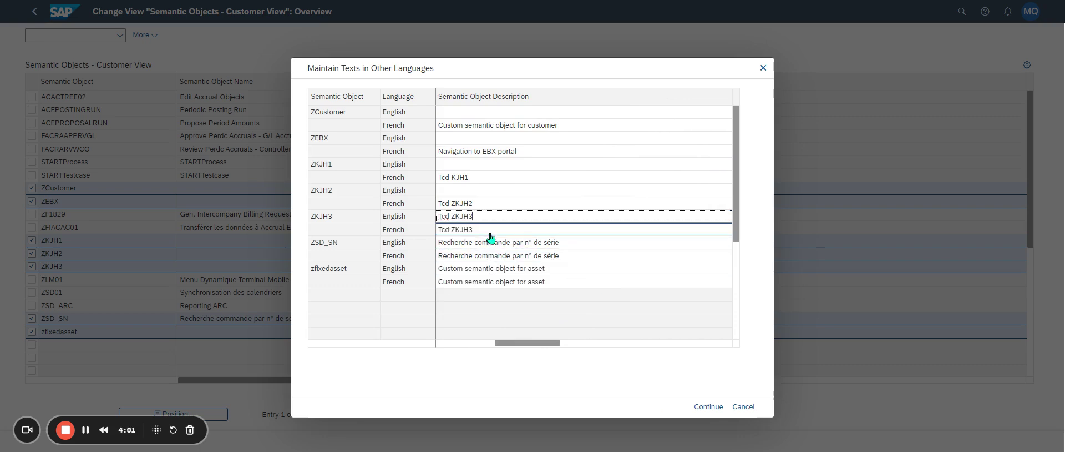
key("Up")
key("Up")
key("ctrl+v")
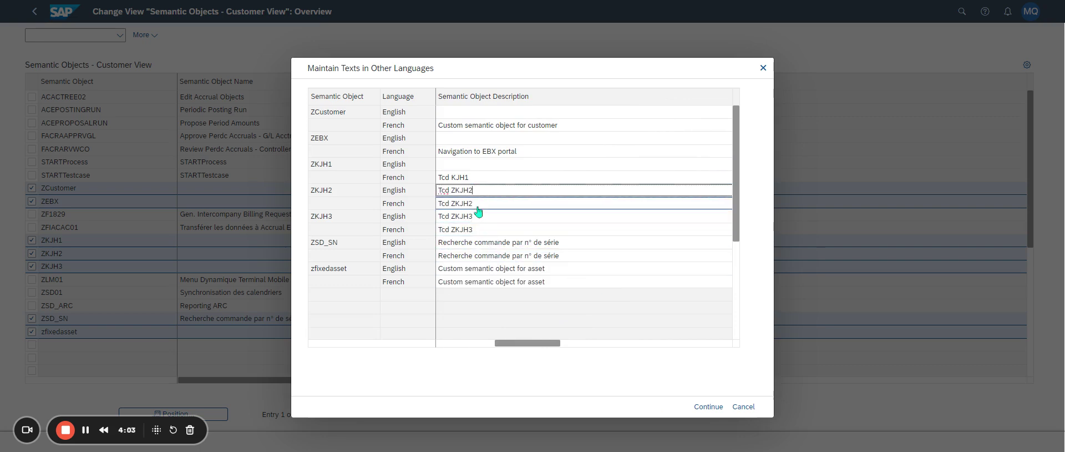
key("Up")
key("ctrl+c")
key("Up")
key("ctrl+v")
Set the English descriptions to "Navigation to EBX portal" for ZEBX and "Custom semantic object for customer" for ZCustomer, and accept the translations
key("Up")
key("ctrl+c")
key("Up")
key("ctrl+v")
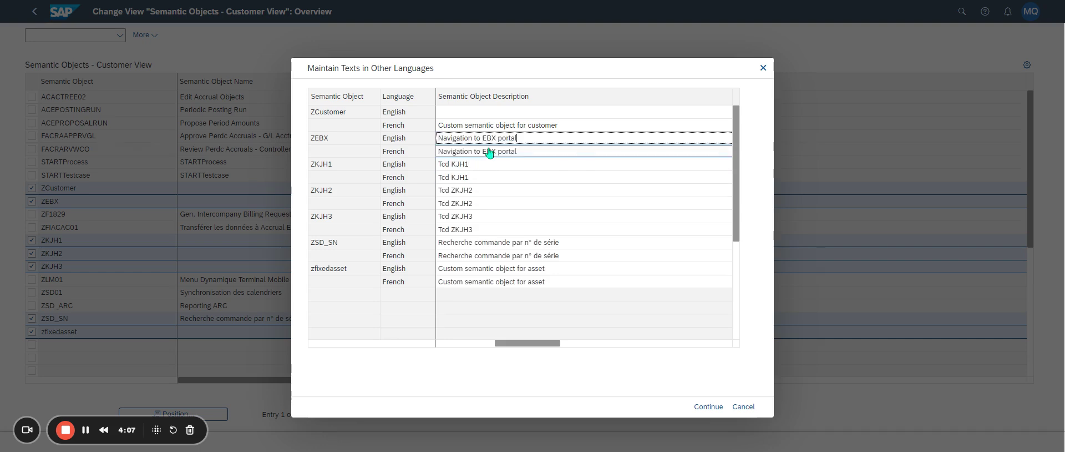
key("Up")
key("ctrl+c")
key("Up")
key("ctrl+v")
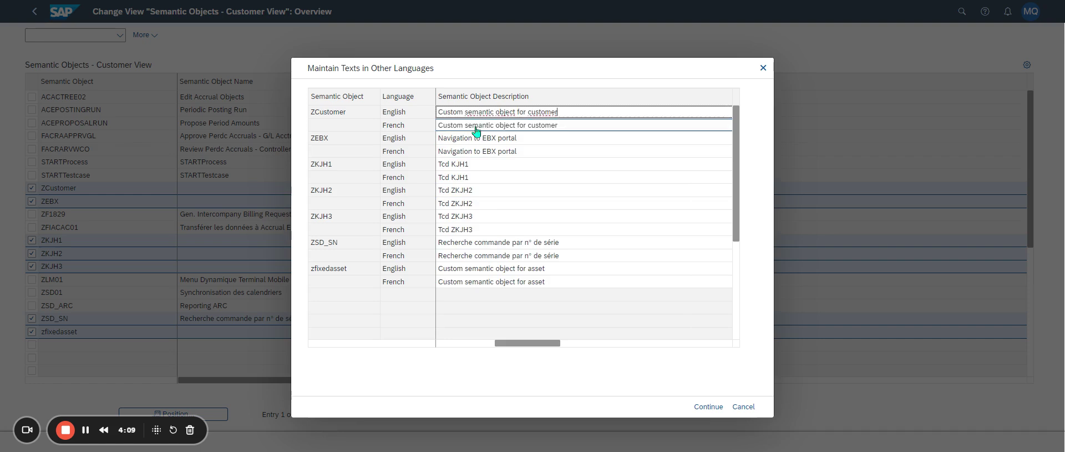
left_click(699, 411)
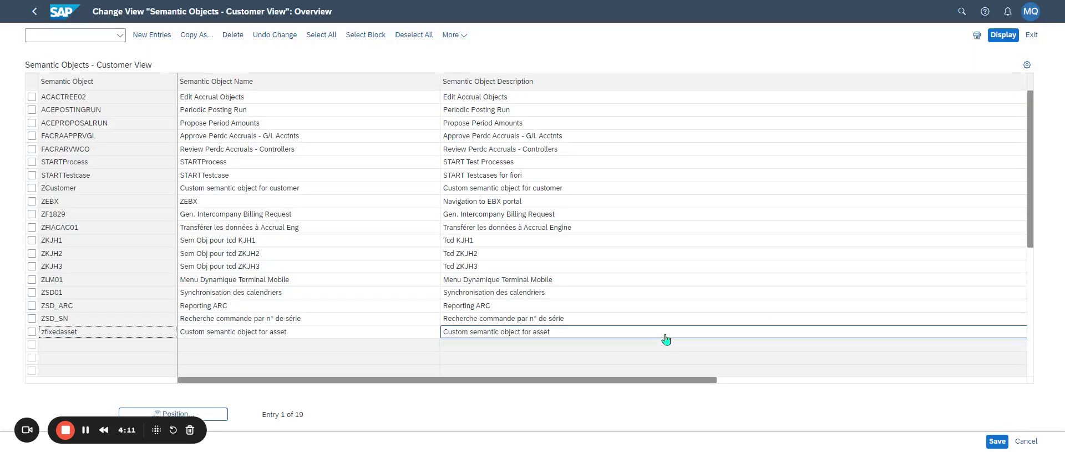
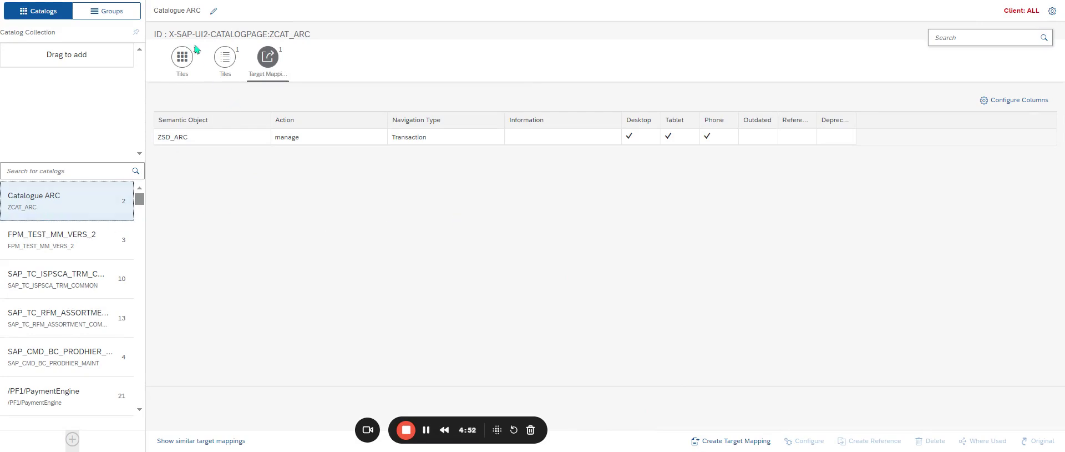
In the Fiori launchpad designer, show Catalogue ARC's tiles and assign workbench request D1SK905718 - Reporting ARC with package Z999
left_click(185, 59)
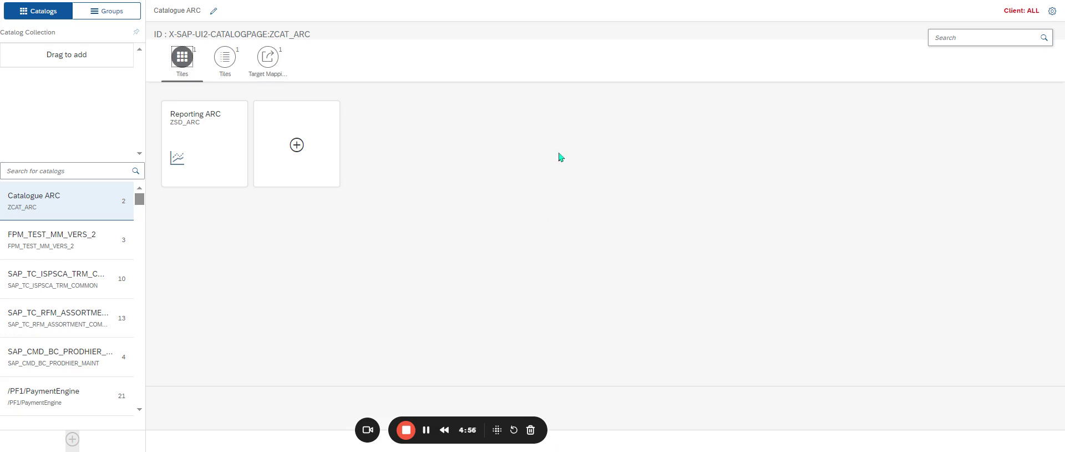
left_click(1051, 12)
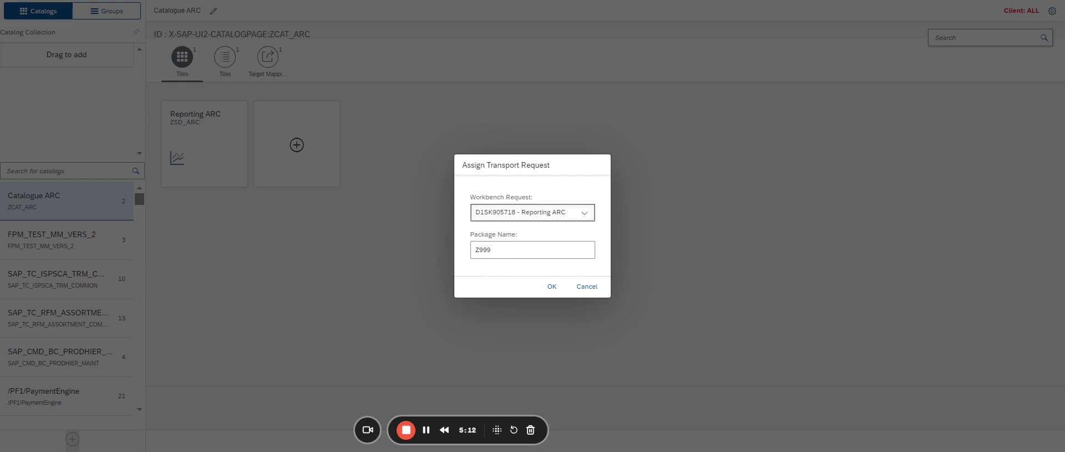
left_click(551, 287)
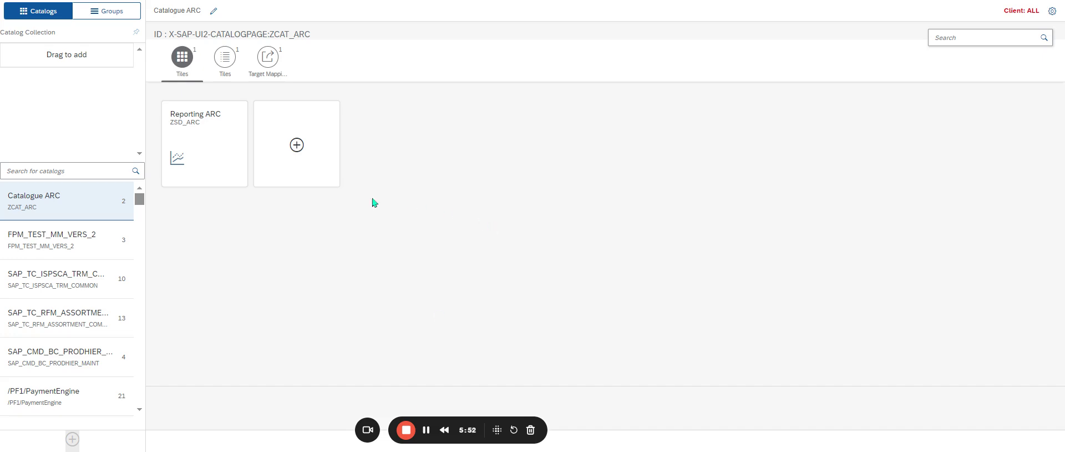
Review the Reporting ARC tile's configuration and add a new App Launcher – Static tile to Catalogue ARC
left_click(205, 165)
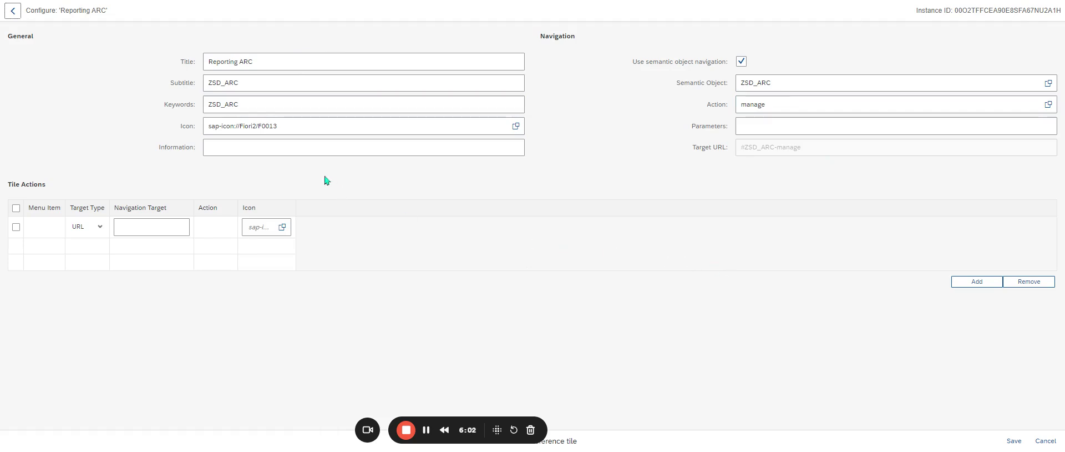
left_click(12, 10)
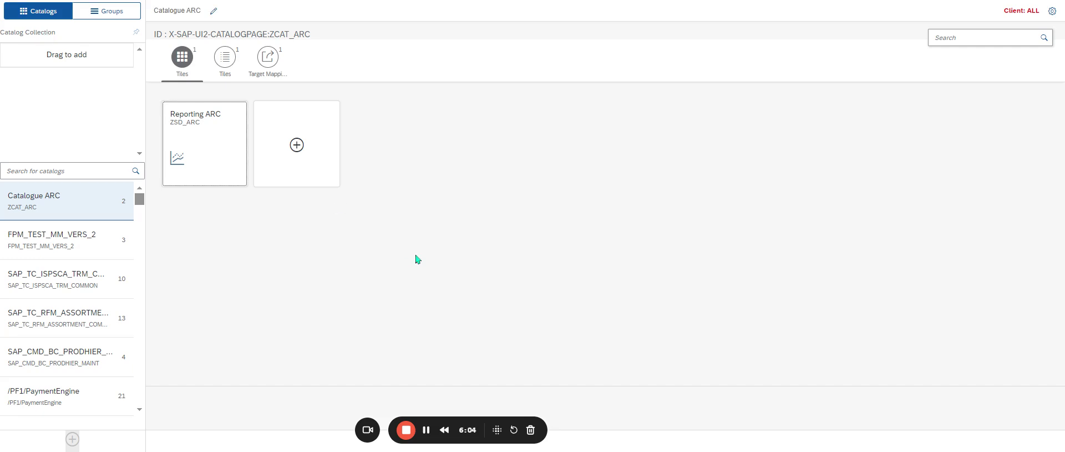
left_click(285, 162)
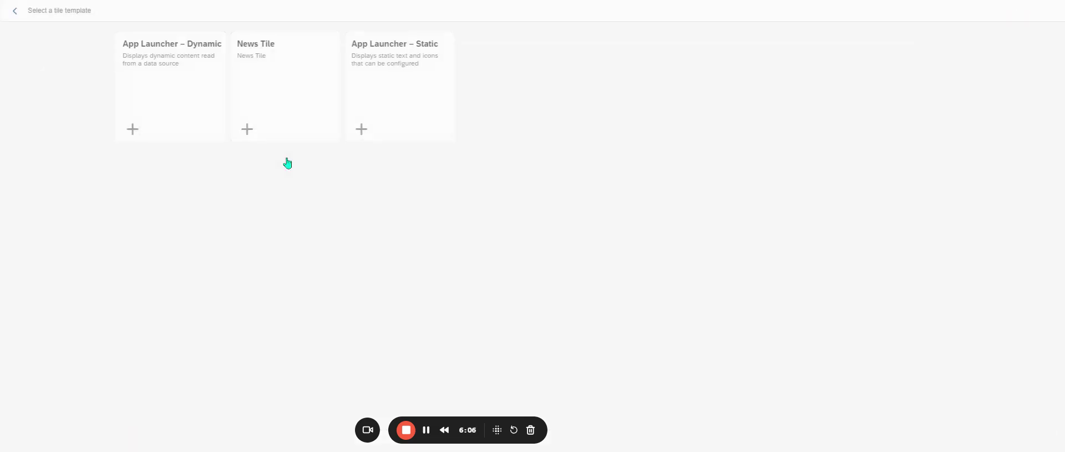
left_click(409, 71)
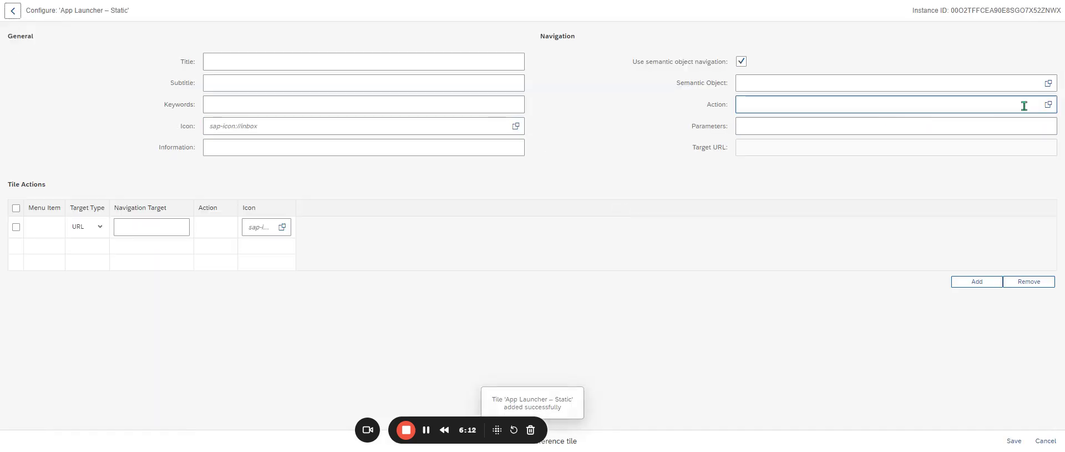
Set the new tile's navigation to semantic object ZSD_SN with the action monitor
left_click(1047, 84)
type("ZSD_S")
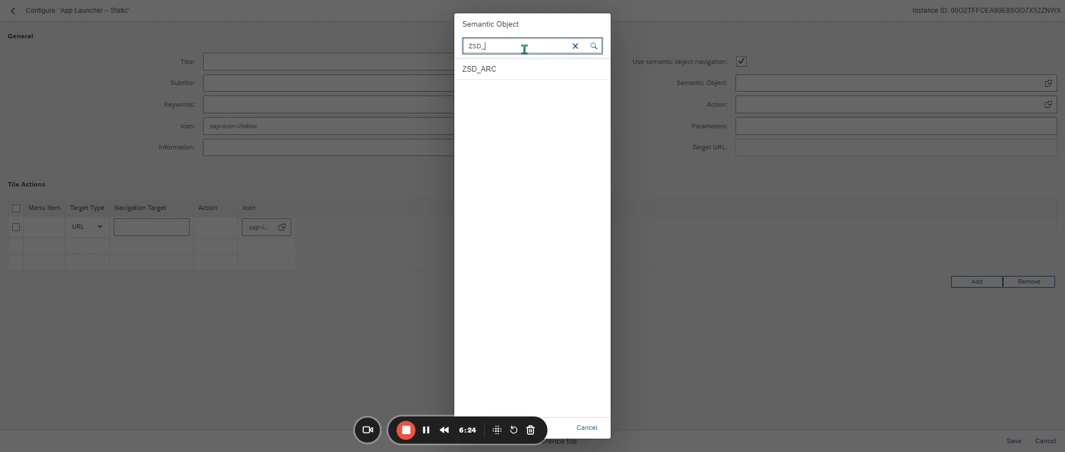
left_click(591, 427)
type("ZS")
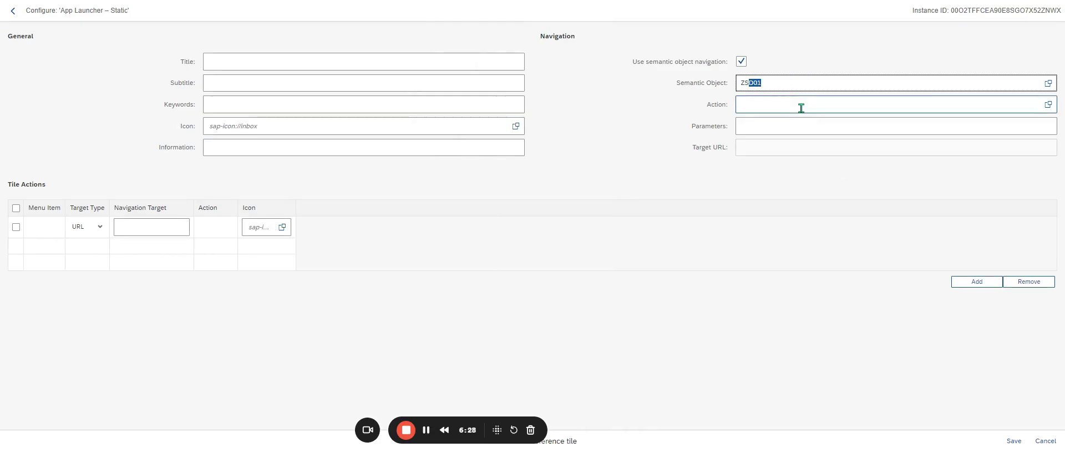
type("D_SN")
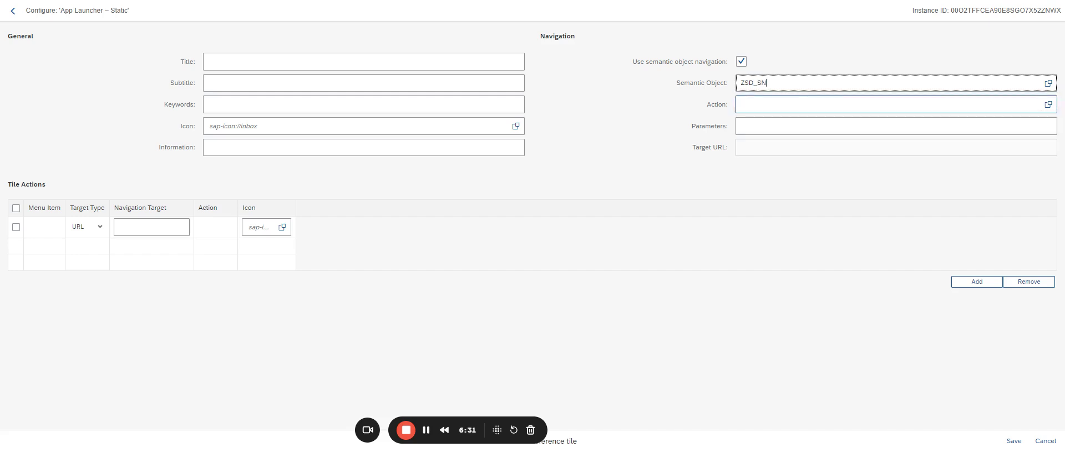
left_click(1048, 106)
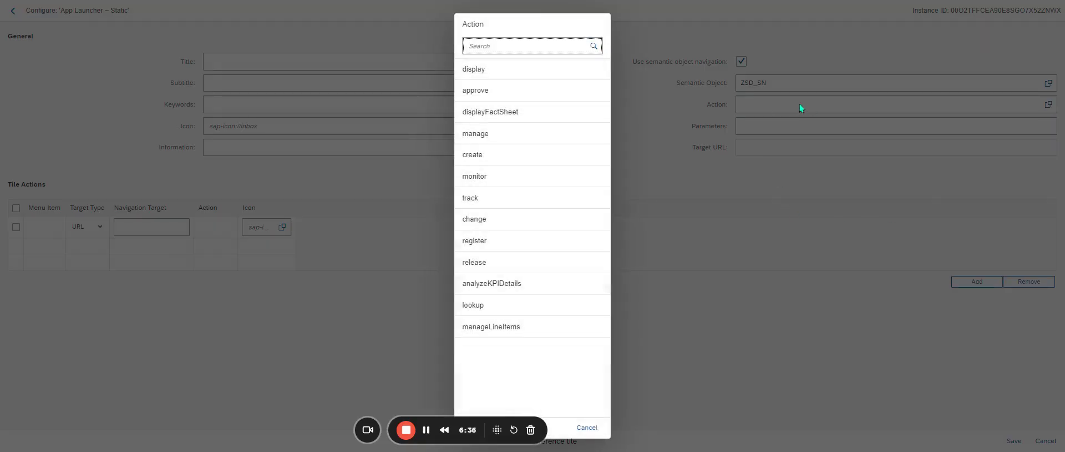
left_click(516, 178)
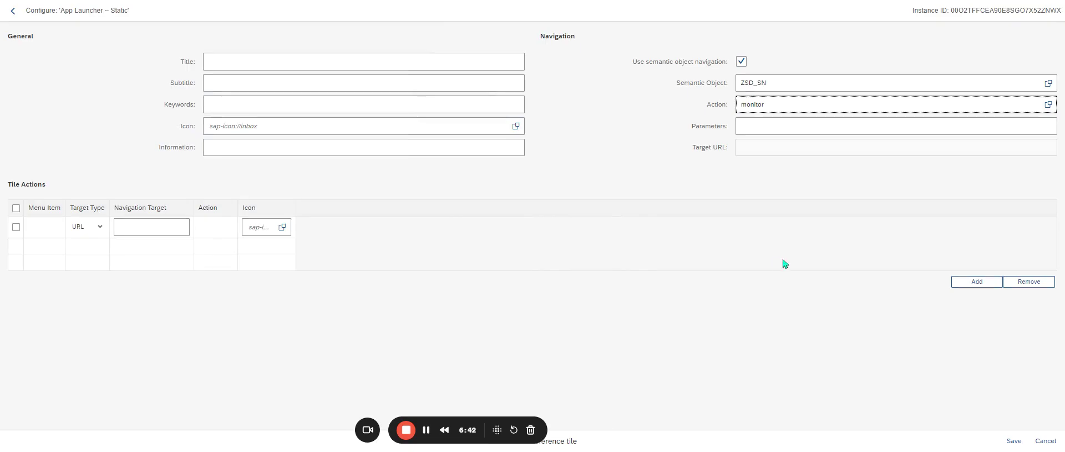
Title the tile "Recherche commande par n° de série" and enter ZSD_SN as its subtitle and keywords
left_click(446, 68)
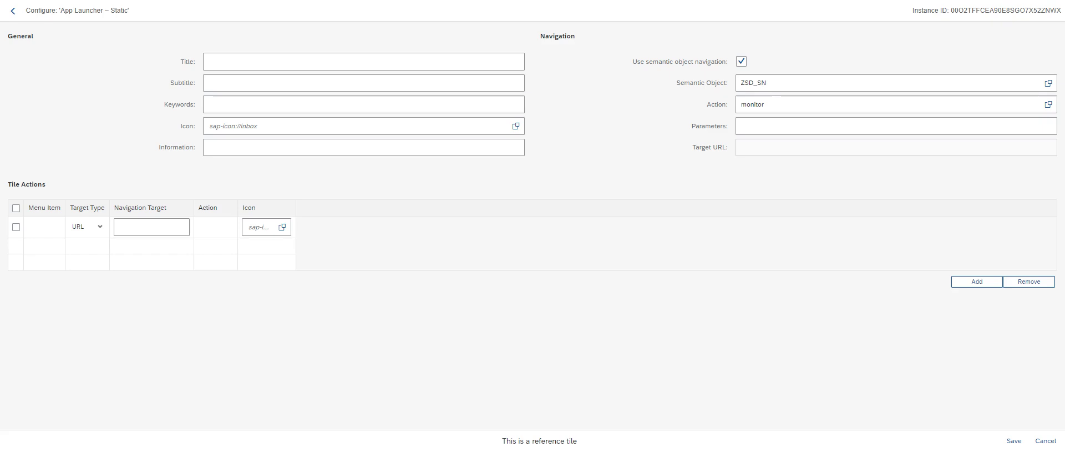
type("Recherche commande par n° de série")
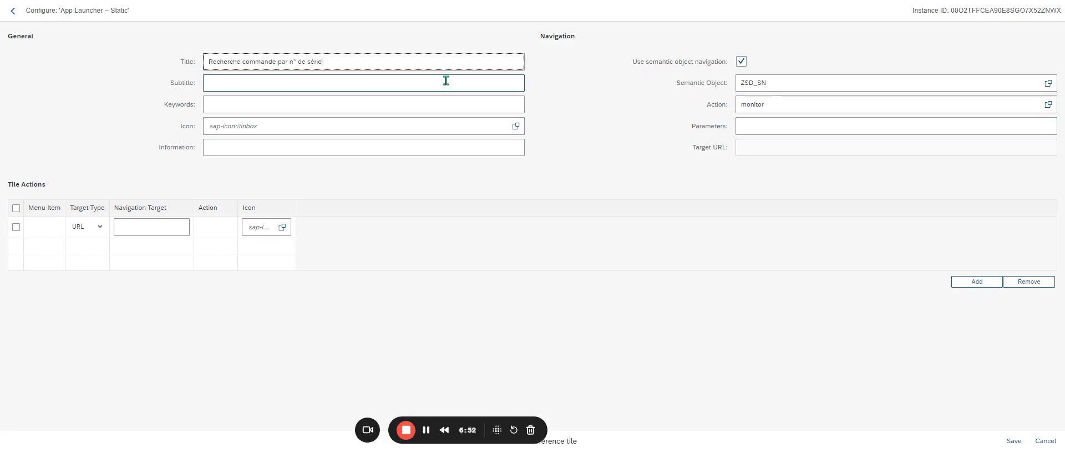
left_click(321, 86)
type("ZSD_SN")
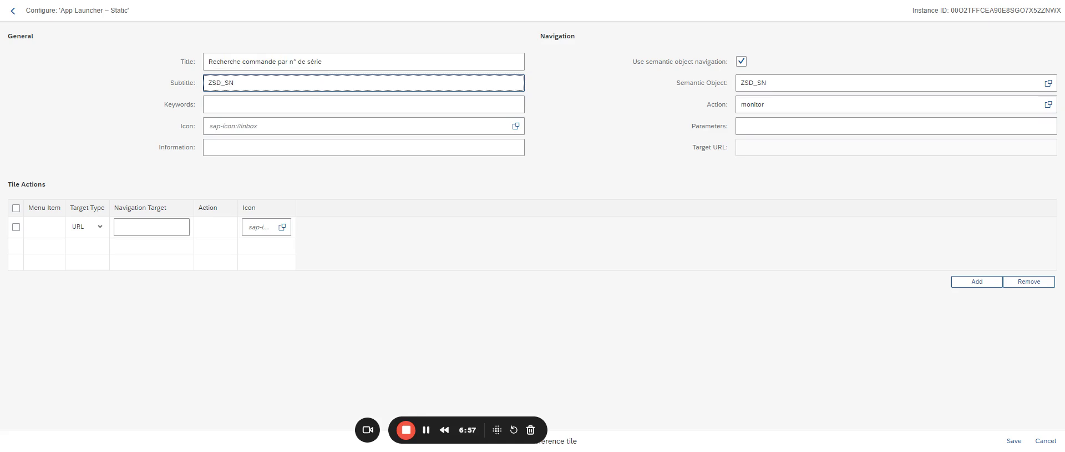
left_click(334, 108)
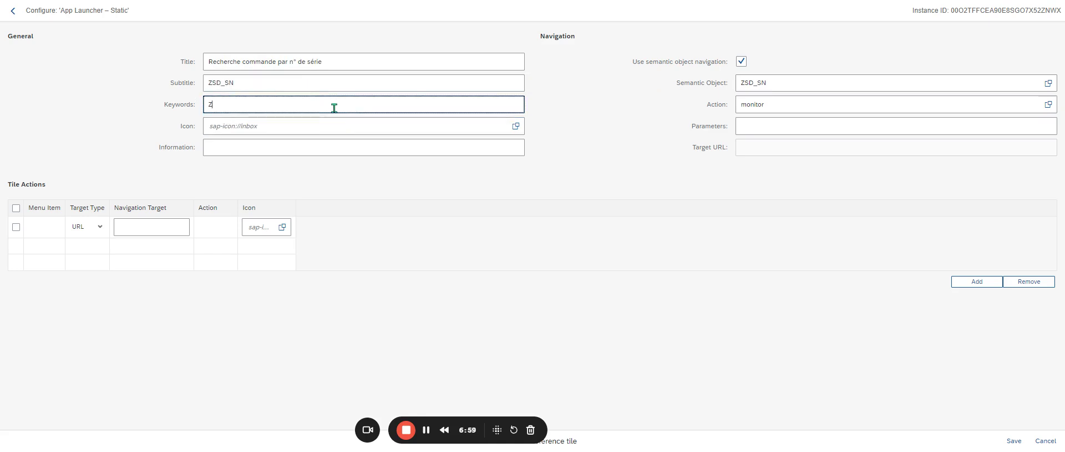
type("ZSD_SN")
Assign the line-chart icon sap-icon://Fiori2/F0013 to the "Recherche commande par n° de série" tile and save its configuration
left_click(521, 130)
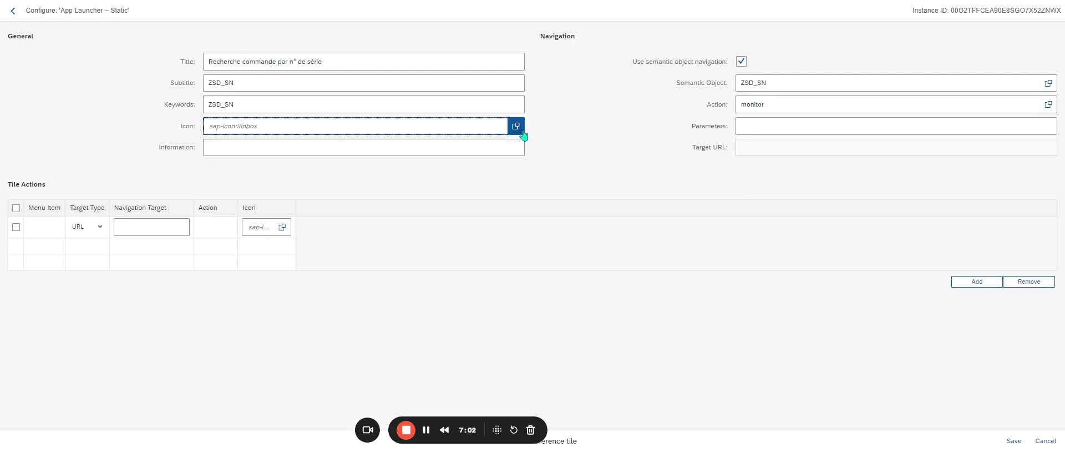
left_click(522, 130)
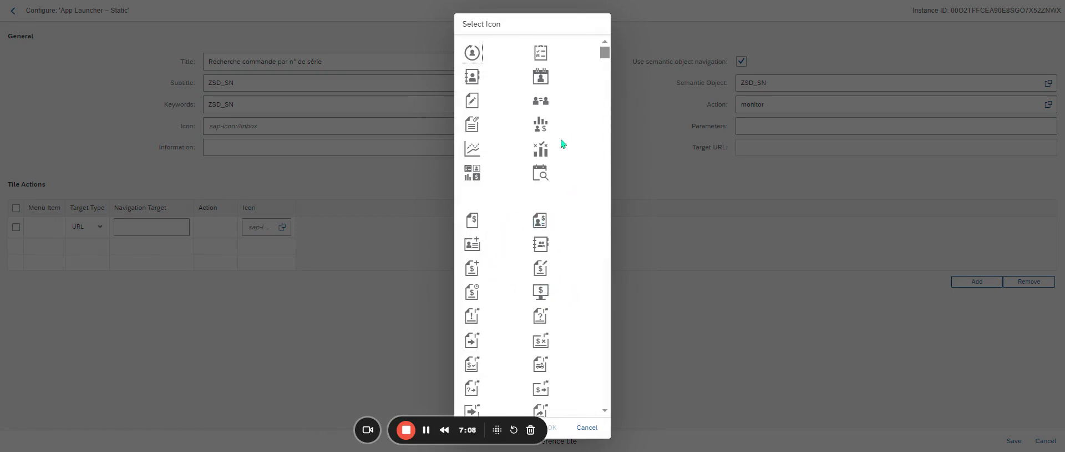
left_click(469, 154)
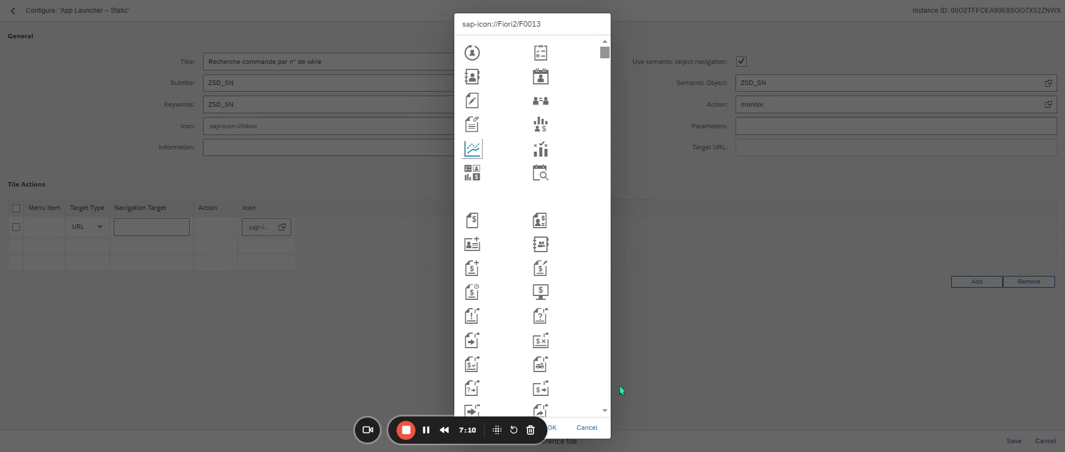
left_click(553, 427)
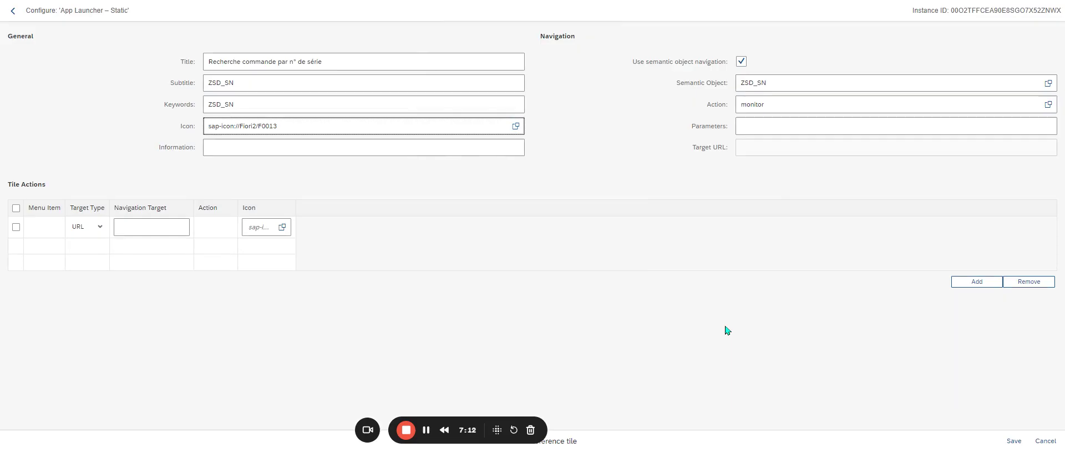
left_click(1010, 439)
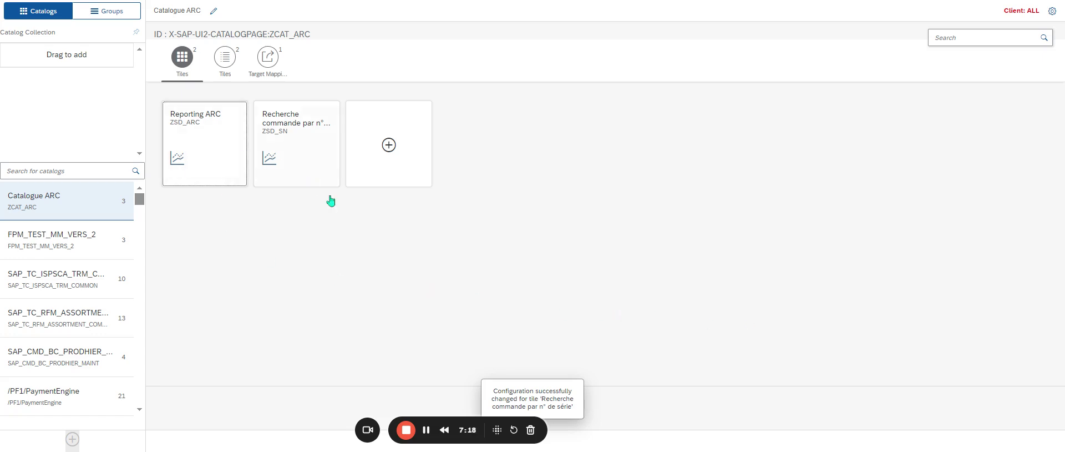
Set the navigation action of the Reporting ARC tile to monitor and save its configuration
left_click_drag(222, 182, 530, 278)
left_click(217, 161)
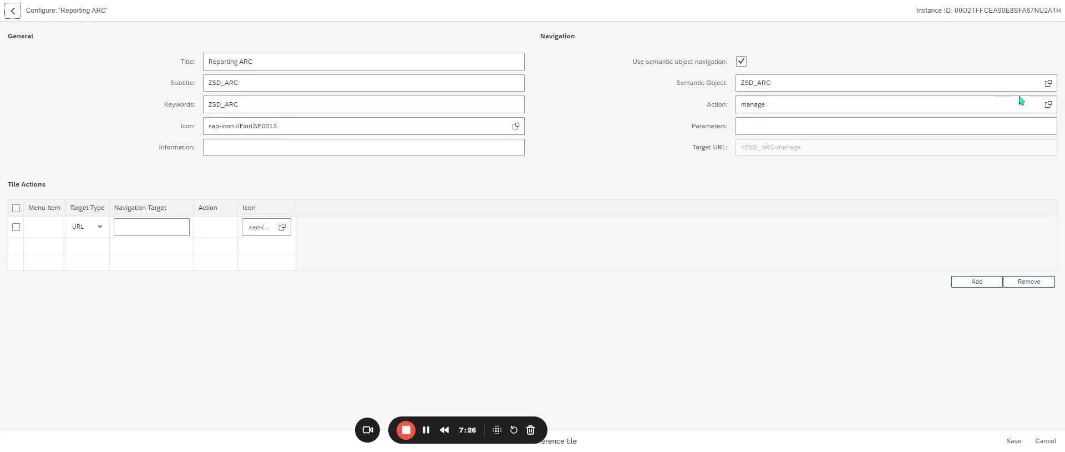
left_click(1047, 104)
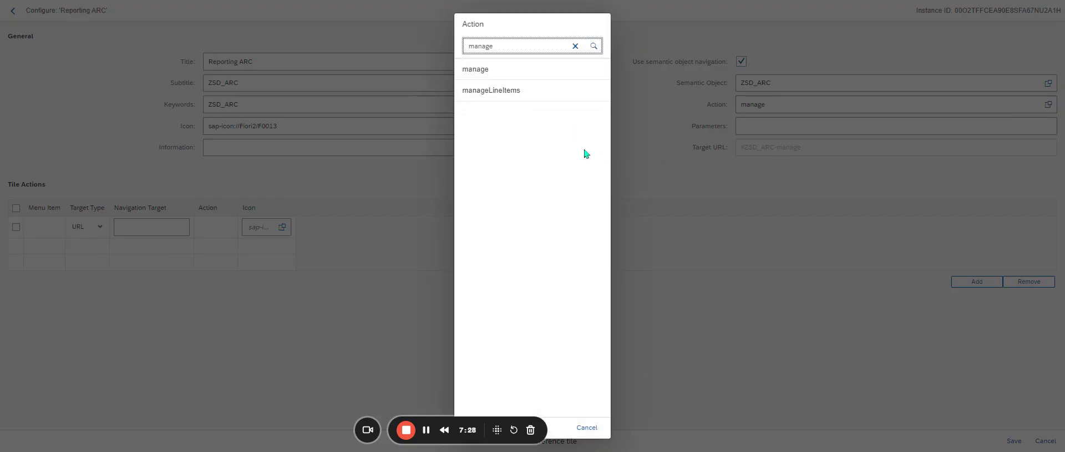
left_click(587, 427)
left_click_drag(789, 106, 742, 112)
key("BackSpace")
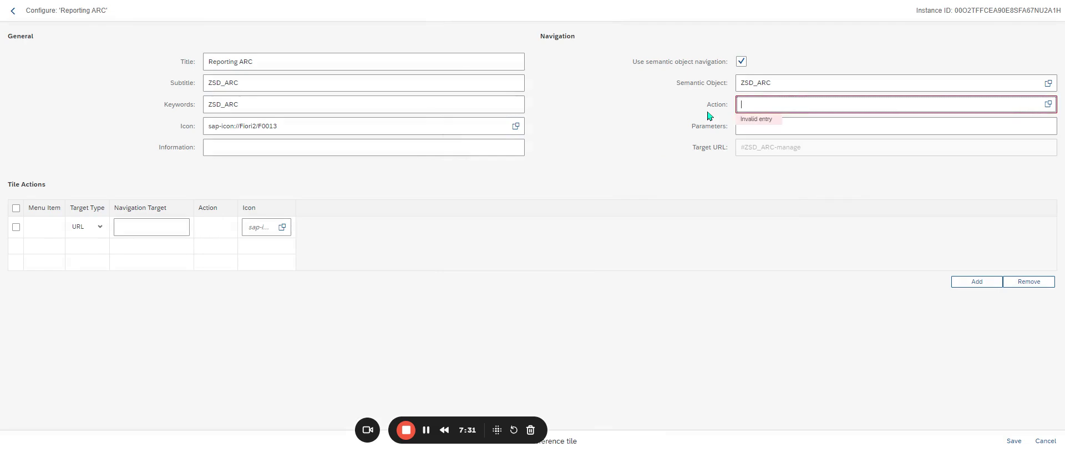
left_click(1048, 104)
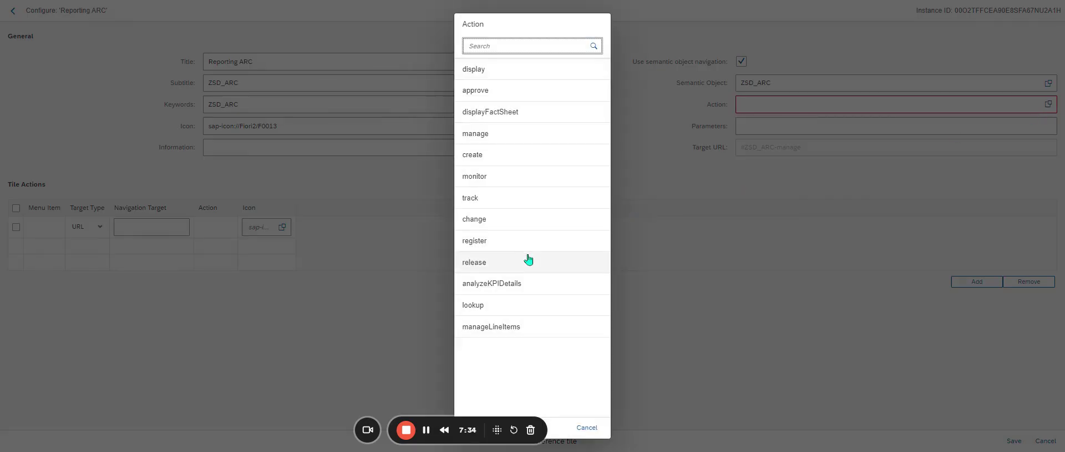
left_click(511, 179)
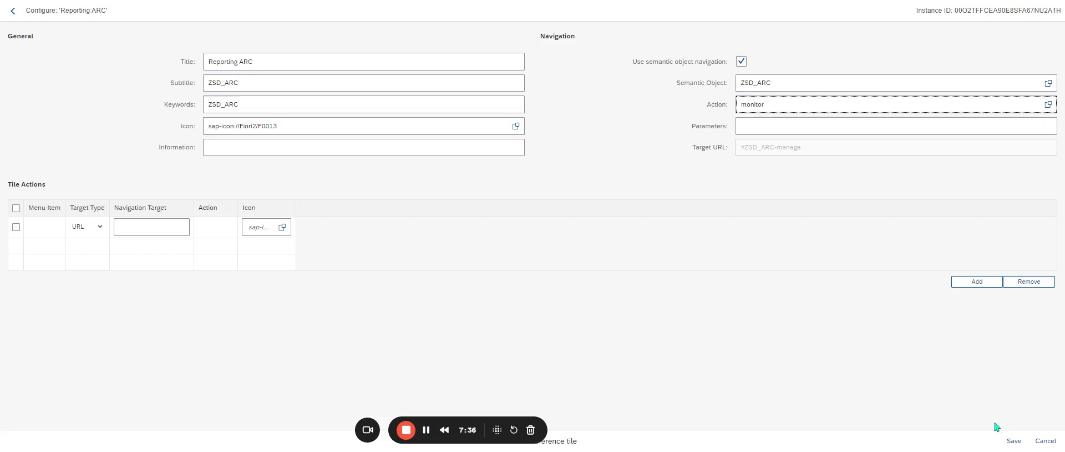
left_click(1013, 441)
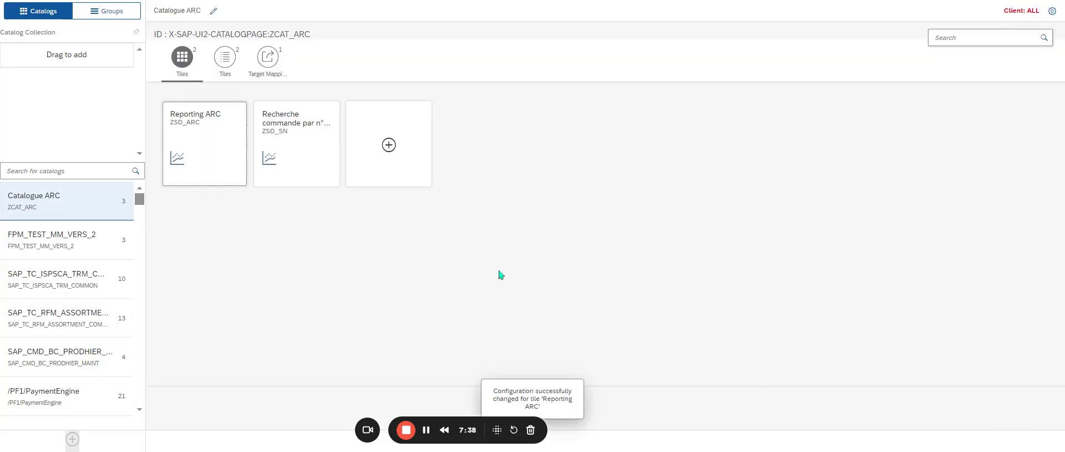
Review the saved configuration of the "Recherche commande par n° de série" tile and return to Catalogue ARC
left_click(304, 154)
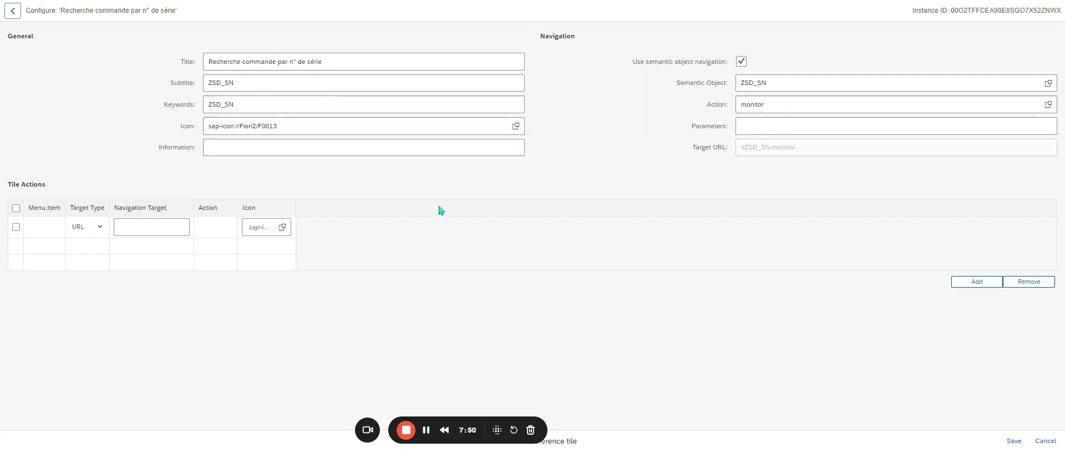
left_click(13, 12)
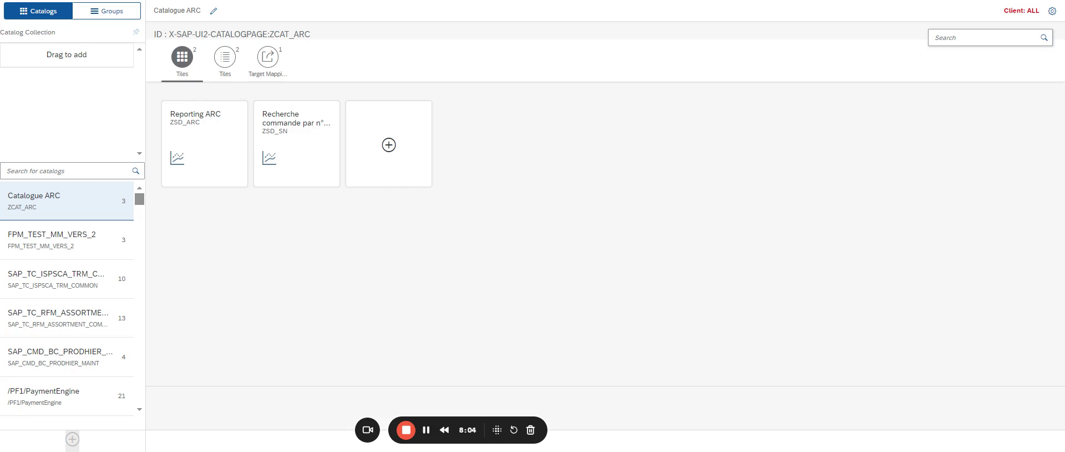
left_click(297, 143)
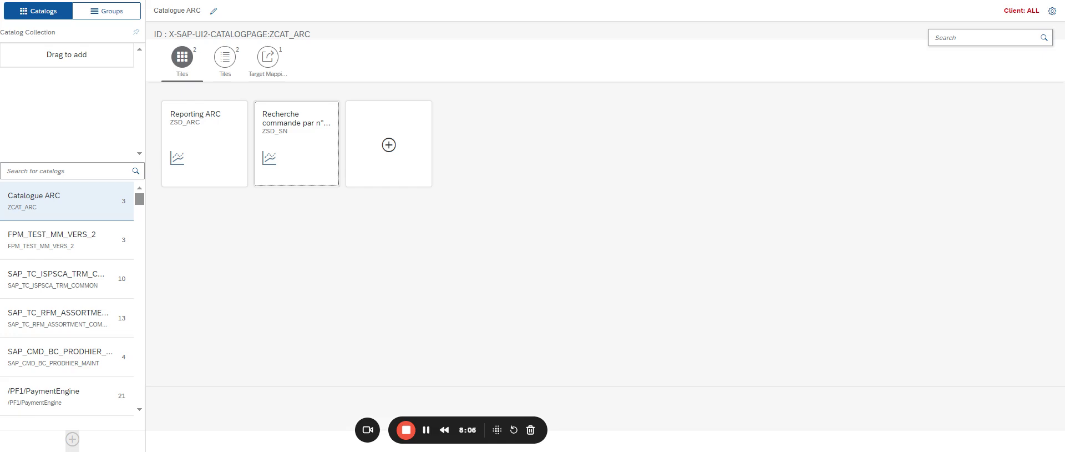
Create a new target mapping in Catalogue ARC with the application type Transaction
left_click(269, 58)
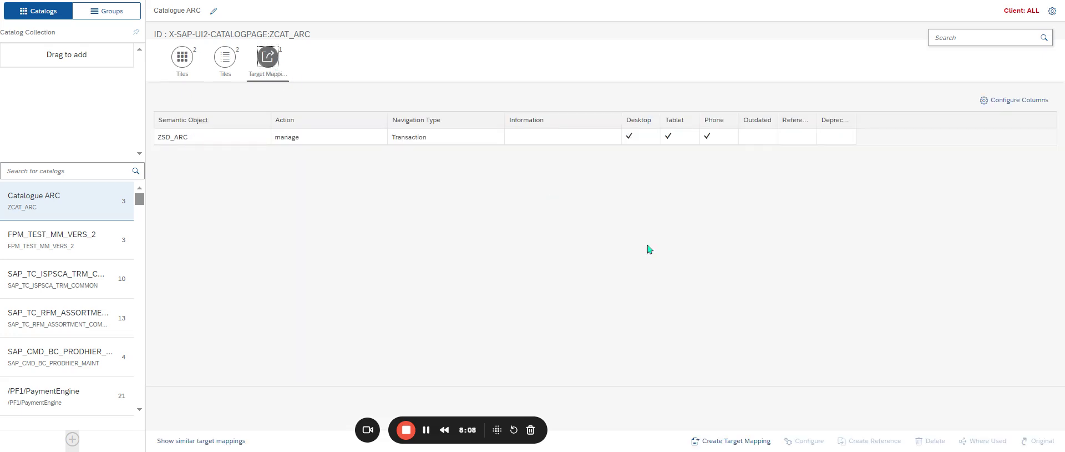
left_click(743, 441)
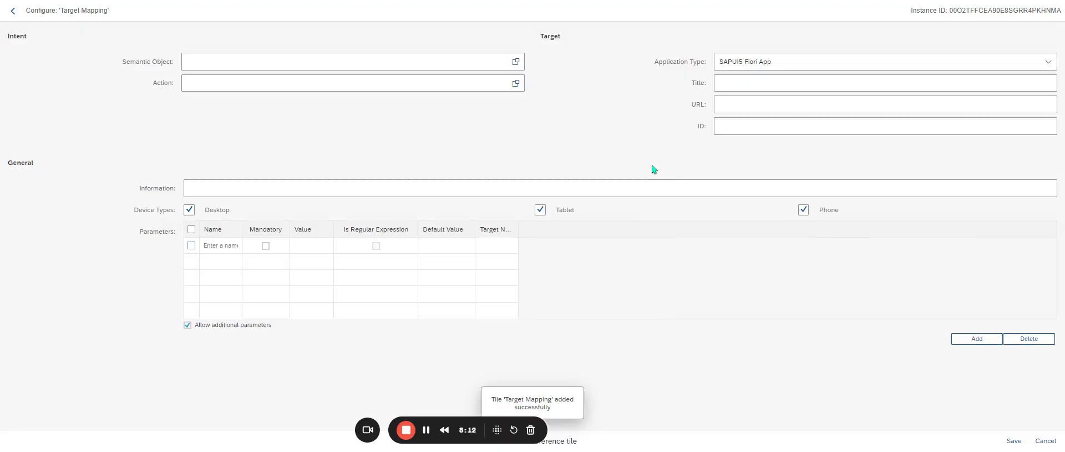
left_click(778, 62)
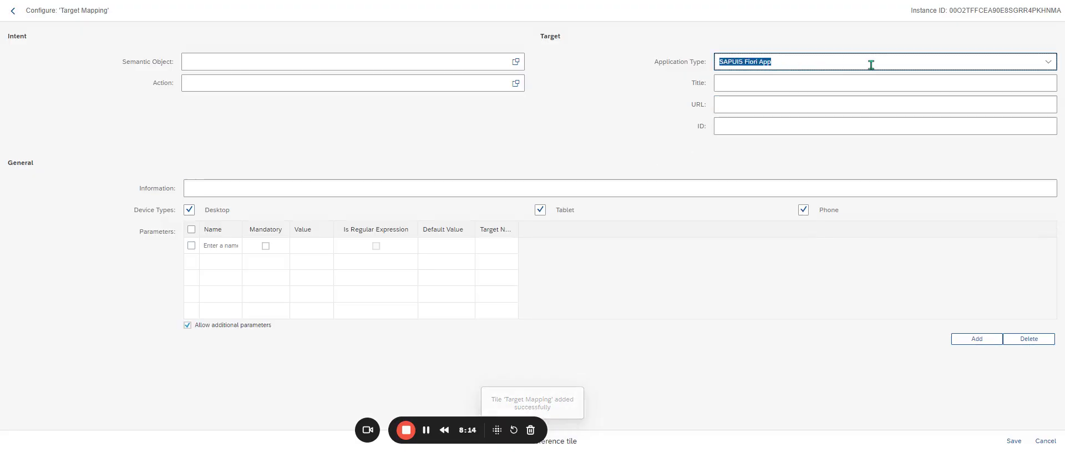
left_click(1049, 61)
left_click(787, 119)
left_click(801, 90)
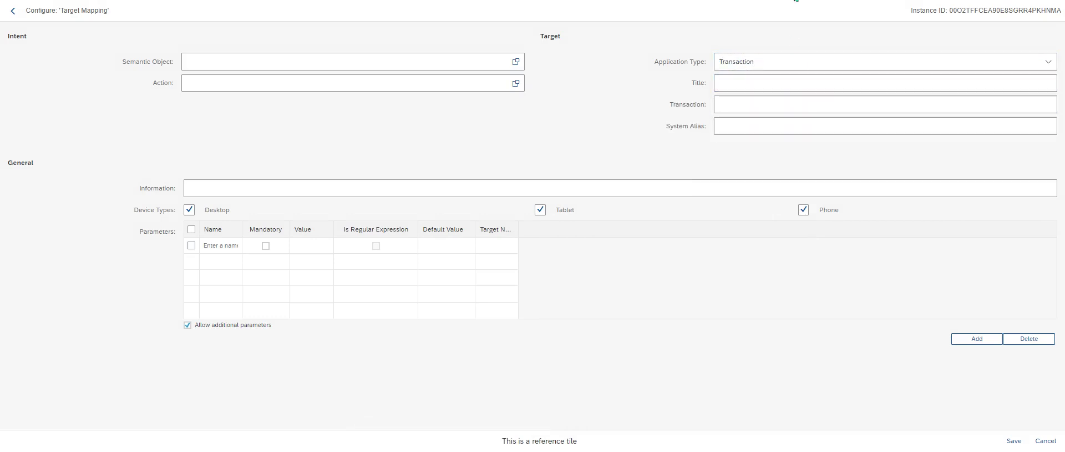
Title the mapping target "Recherche commande par n° de série", with transaction ZSD_SN and system alias LOCAL
left_click(759, 81)
type("Recherche commande par n° de série")
left_click(768, 104)
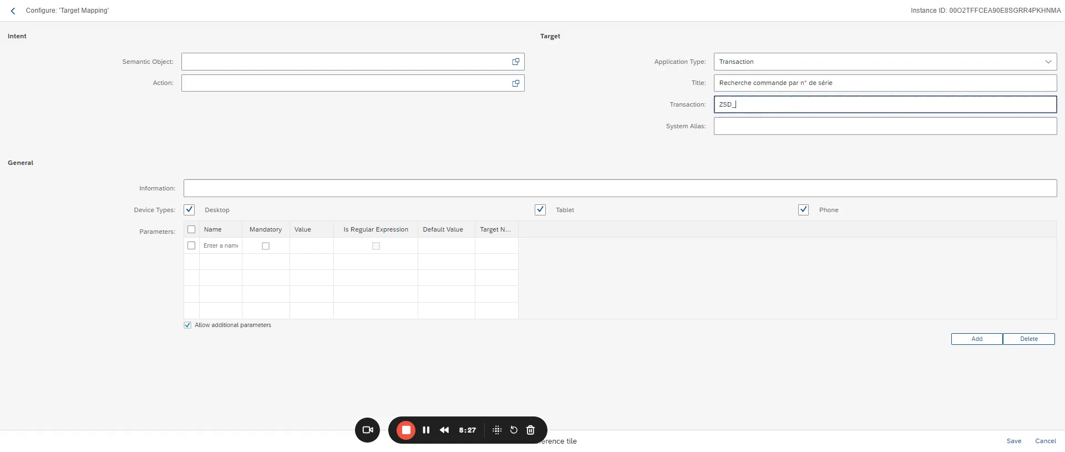
type("ZSD_SN")
left_click(723, 127)
type("LOCAL")
left_click(385, 62)
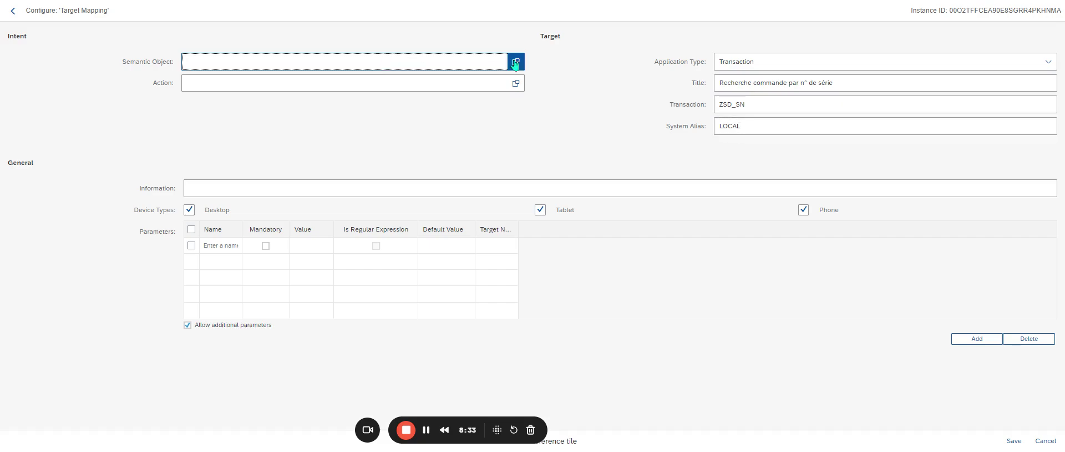
left_click(515, 62)
type("ZSD")
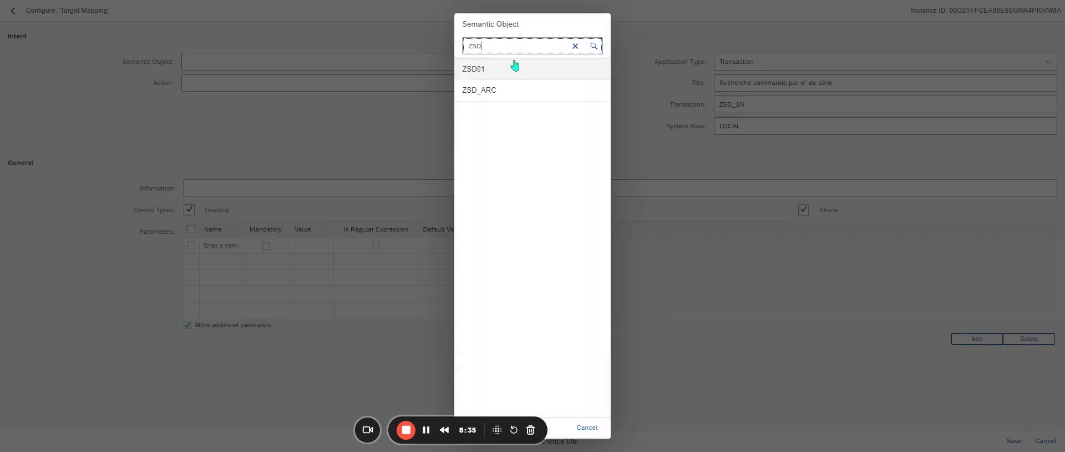
type("_SN")
left_click(593, 46)
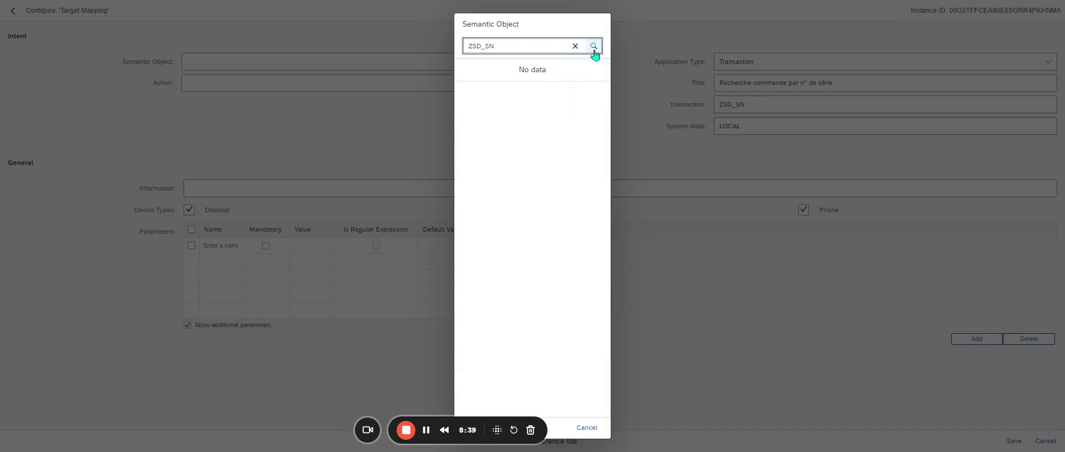
left_click(588, 428)
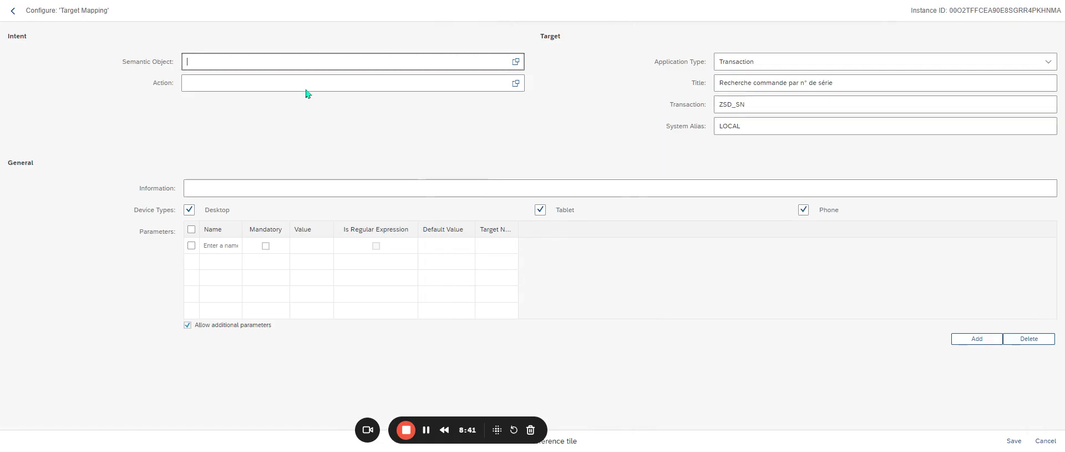
Set the target mapping's intent to semantic object ZSD_SN with the action monitor, and save the mapping
type("ZSD_SN")
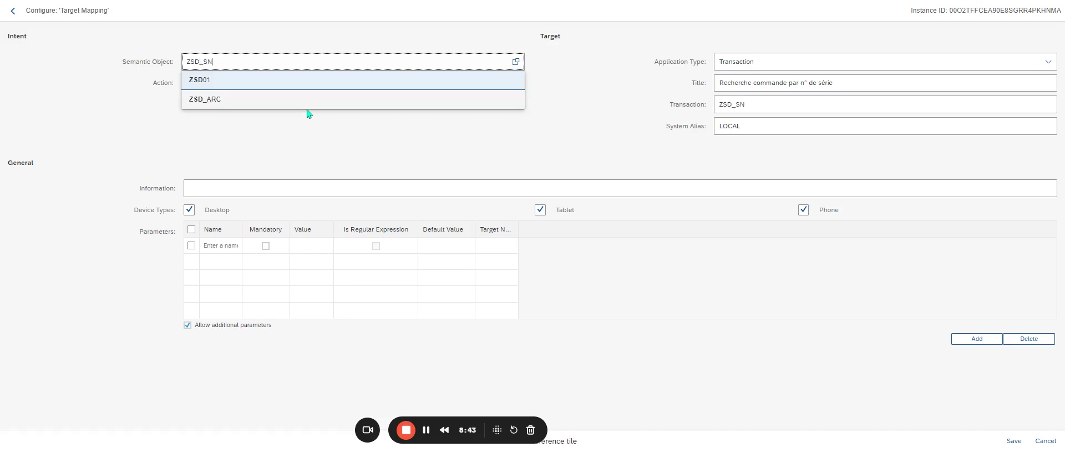
left_click(309, 113)
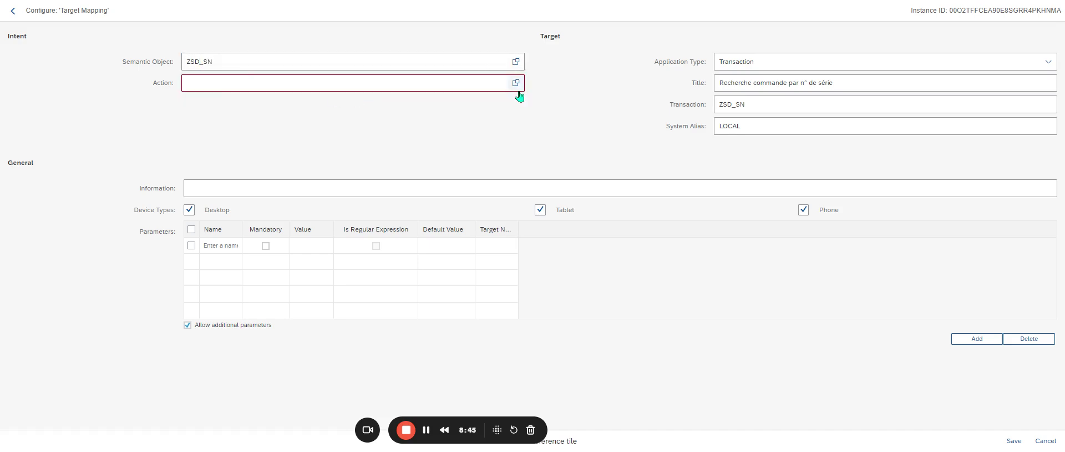
left_click(516, 93)
left_click(510, 177)
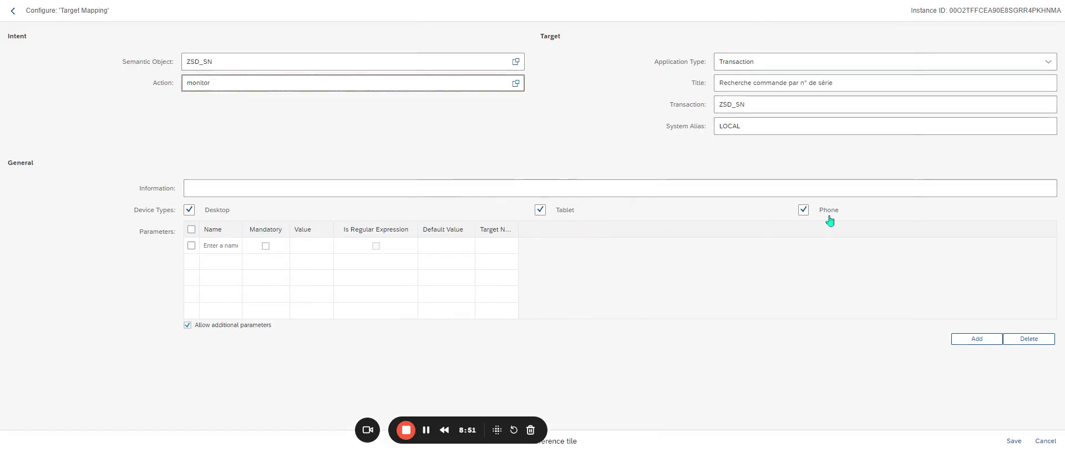
left_click(1014, 440)
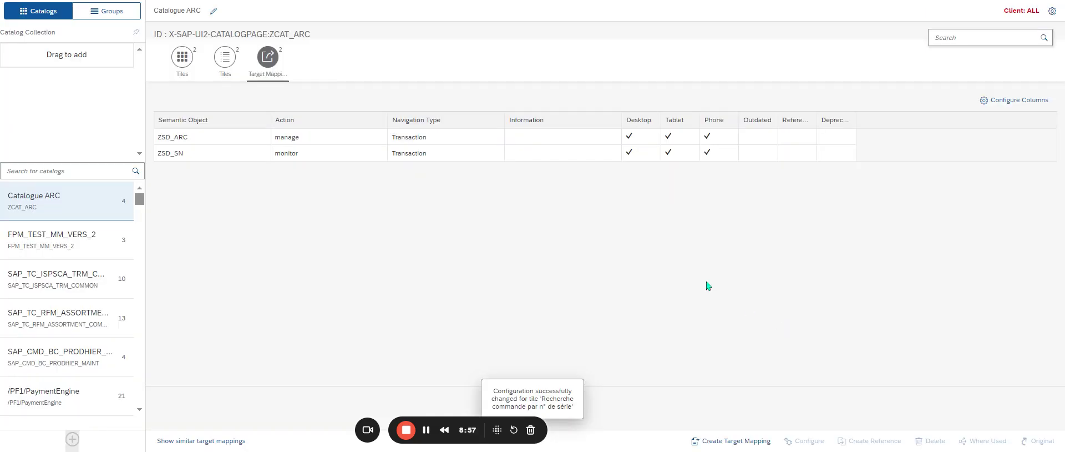
Set the action of the ZSD_ARC target mapping to monitor and save it
left_click(195, 143)
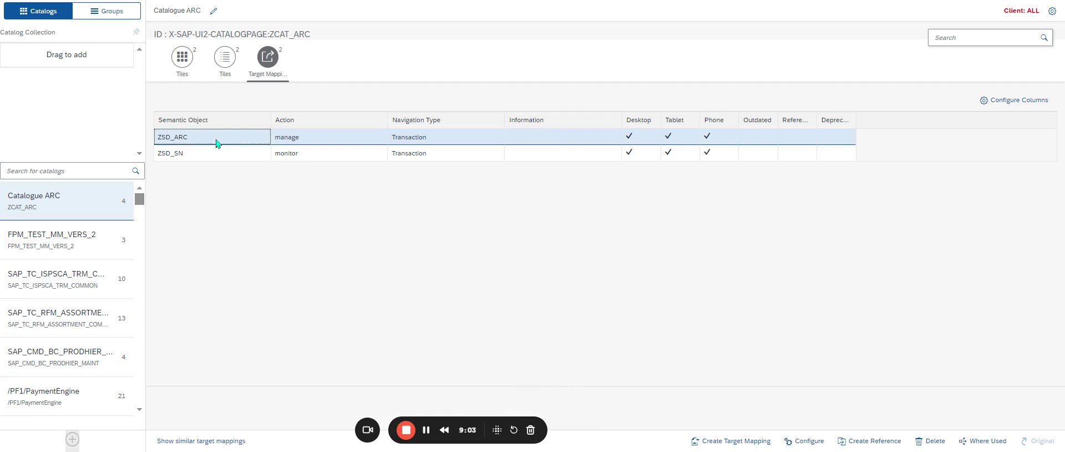
left_click(805, 441)
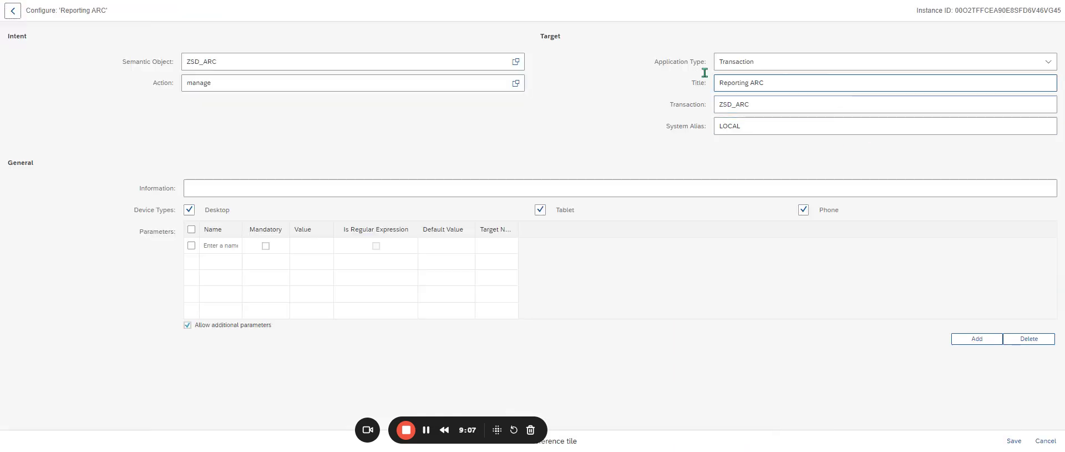
left_click_drag(502, 82, 123, 95)
key("BackSpace")
left_click(515, 83)
left_click(506, 182)
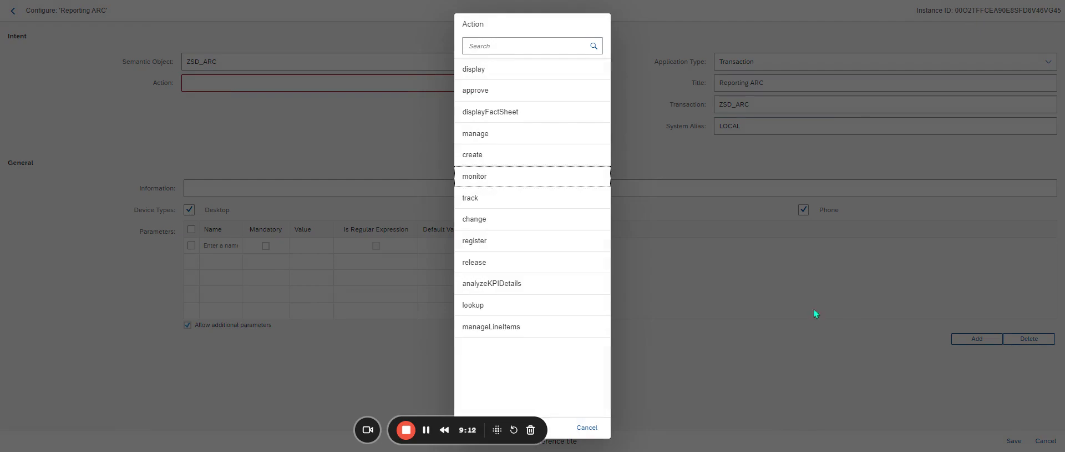
left_click(549, 179)
left_click(1014, 441)
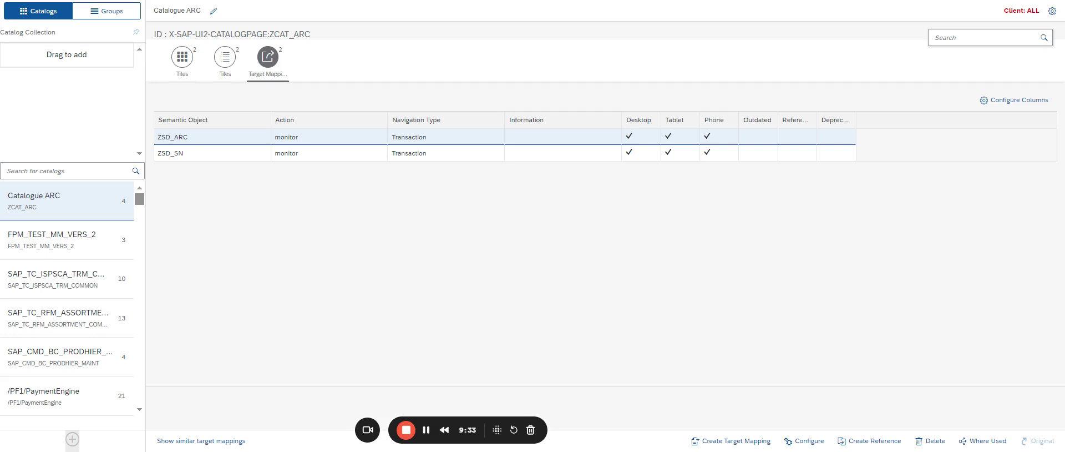
left_click(804, 441)
Add the "Recherche commande par n° de série" tile from Catalogue ARC to ARC Group
left_click(110, 11)
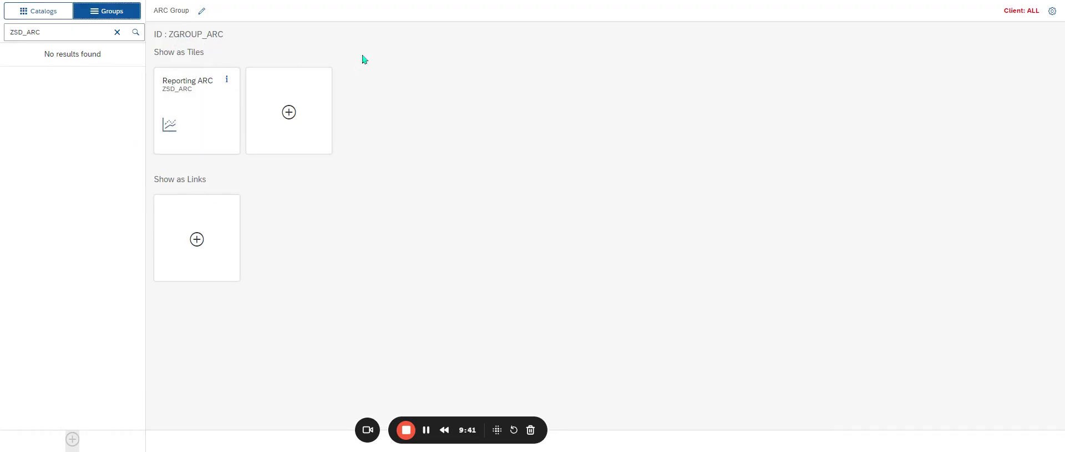
left_click(287, 127)
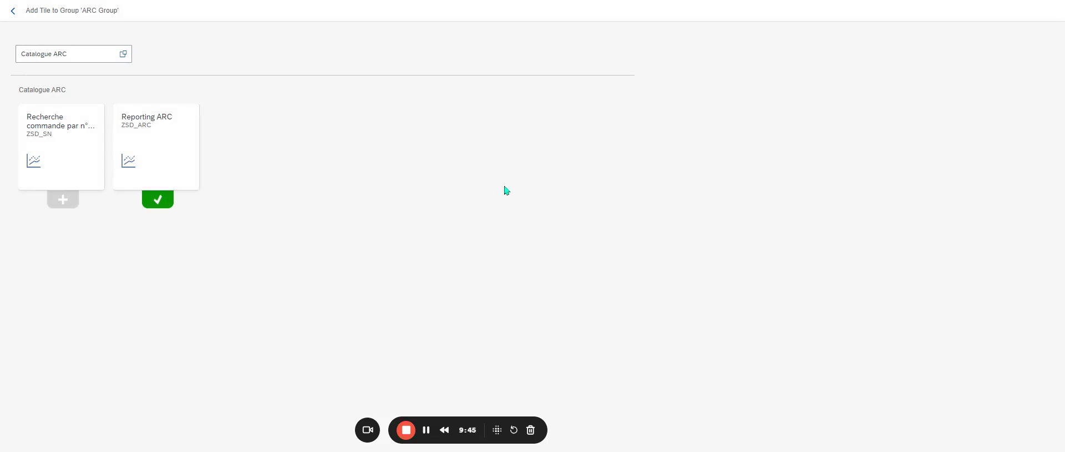
left_click(58, 204)
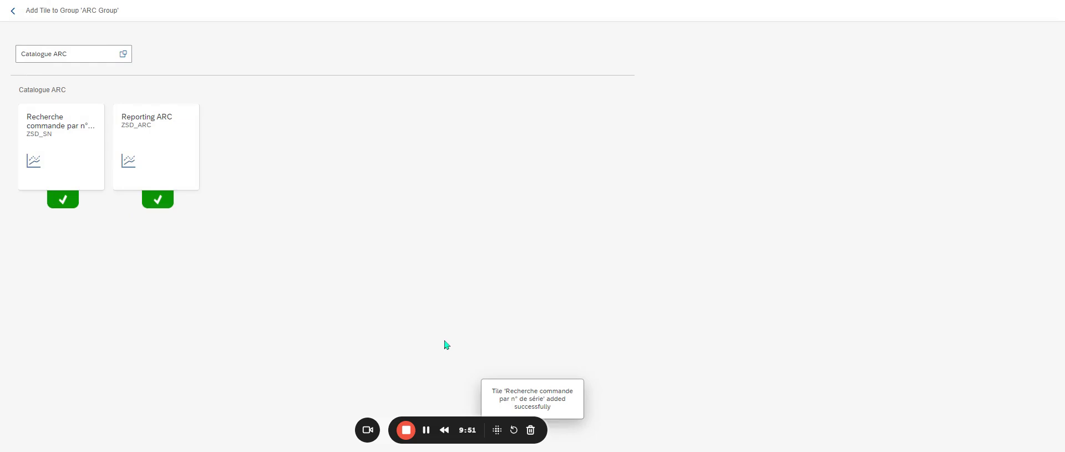
left_click(13, 10)
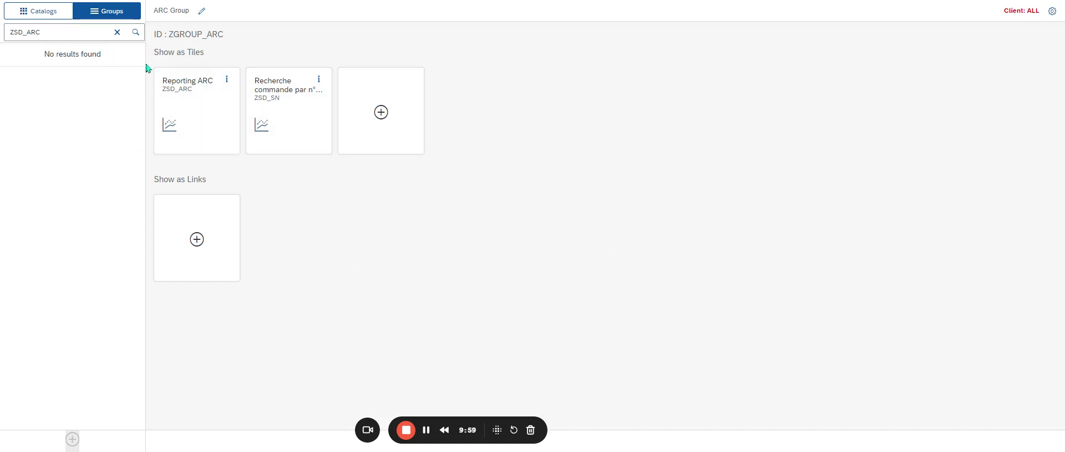
Search the App Finder's SAP menu for PFCG and open Role Maintenance
left_click(117, 31)
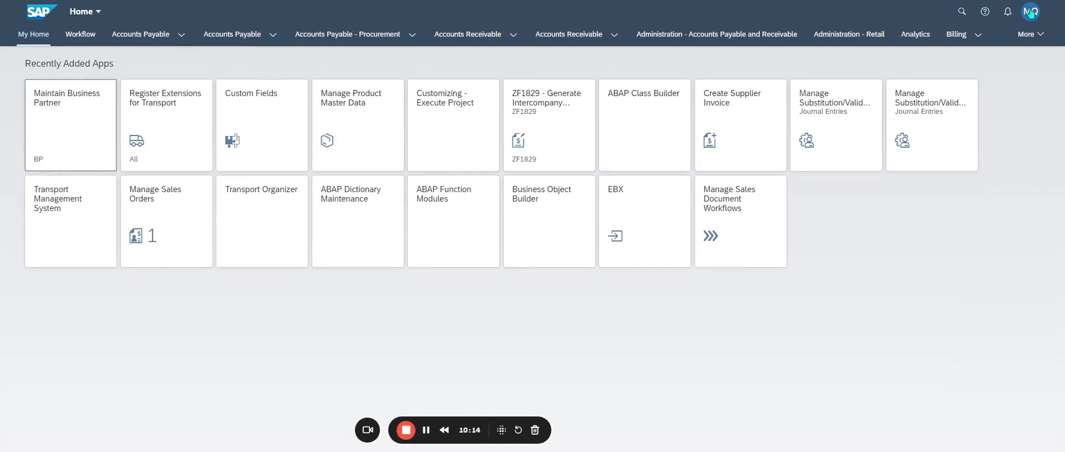
left_click(1030, 11)
left_click(1015, 94)
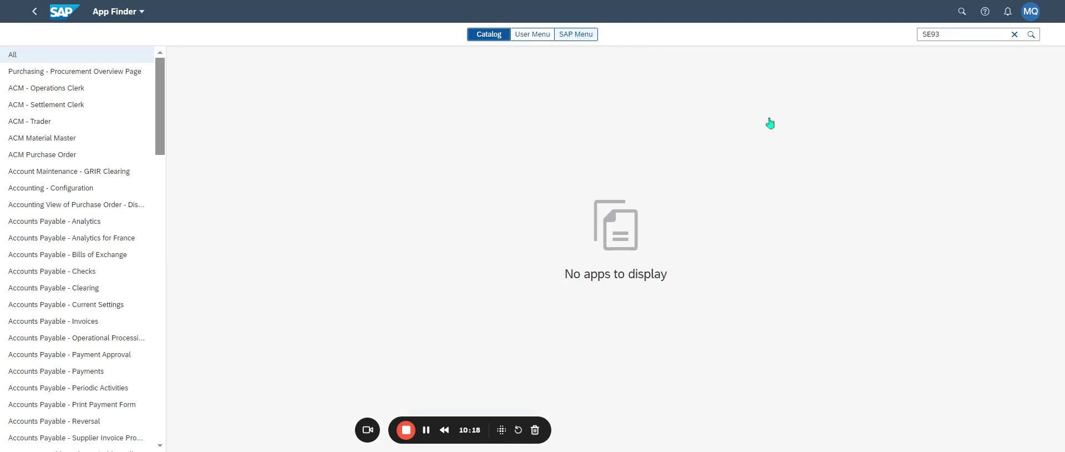
left_click(569, 40)
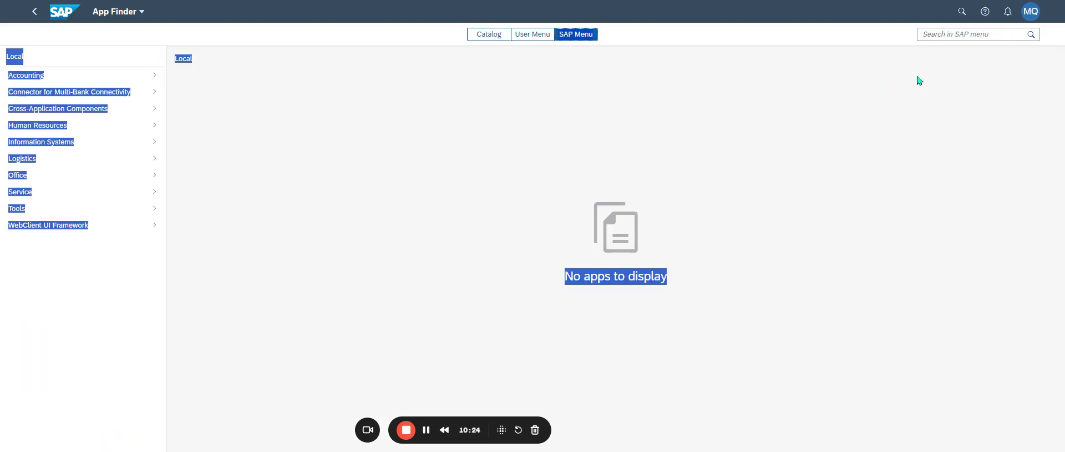
left_click(931, 33)
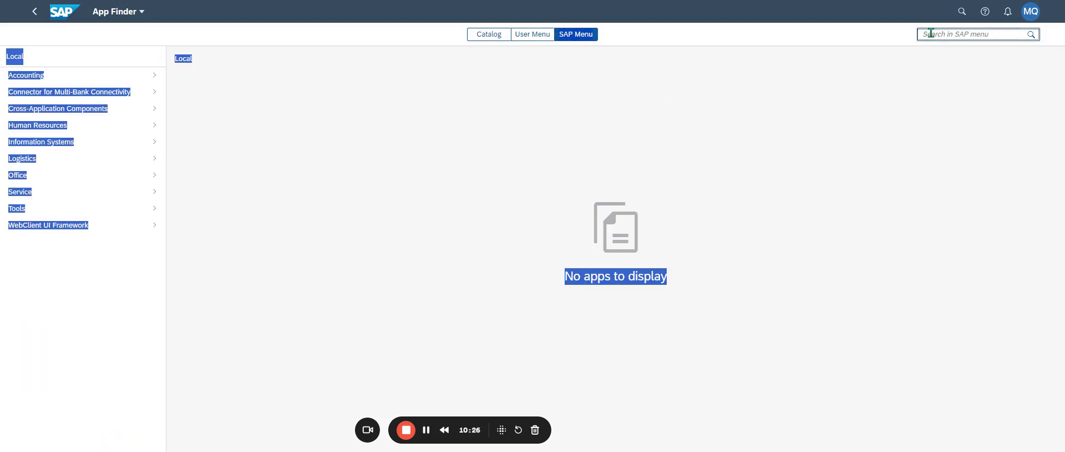
left_click(958, 34)
type("PFCG")
key("Return")
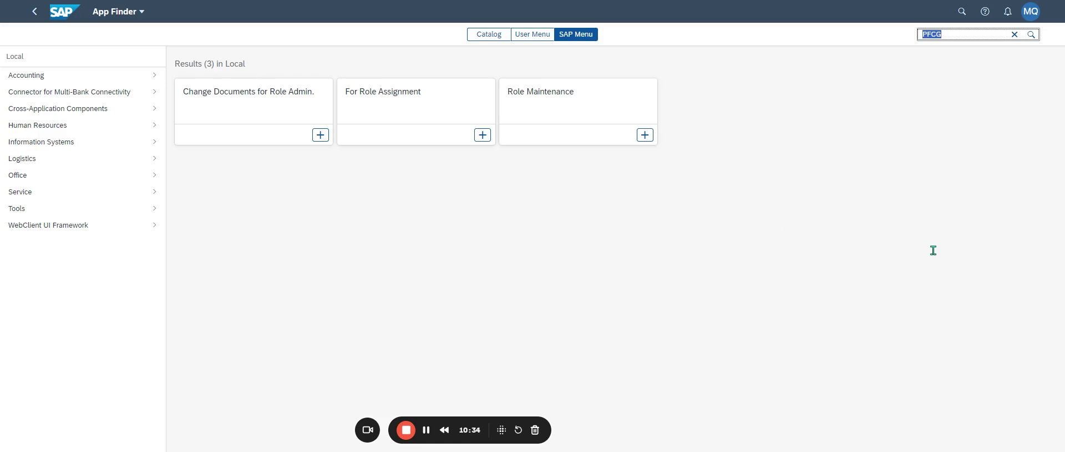
left_click(528, 109)
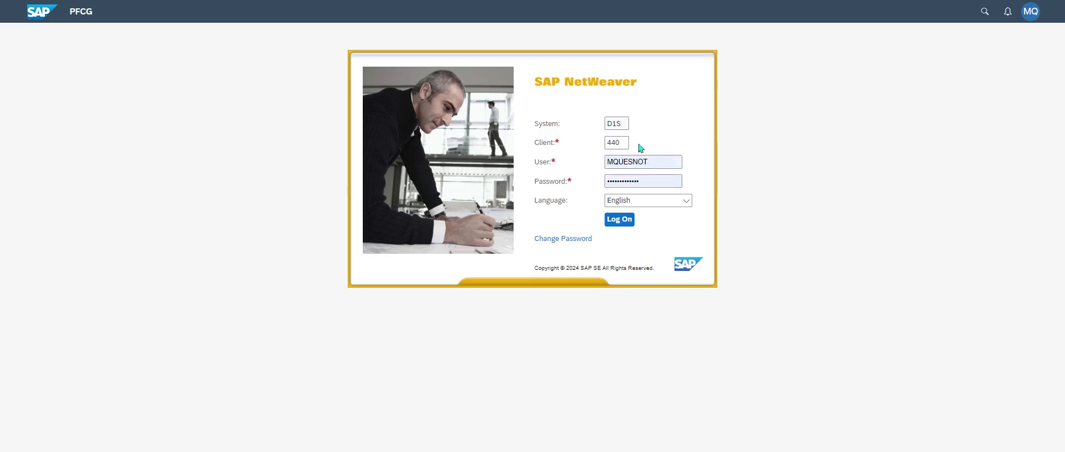
Log on to client 440 and open the menu of role Z_ARC for editing
double_click(616, 142)
type("440")
key("Return")
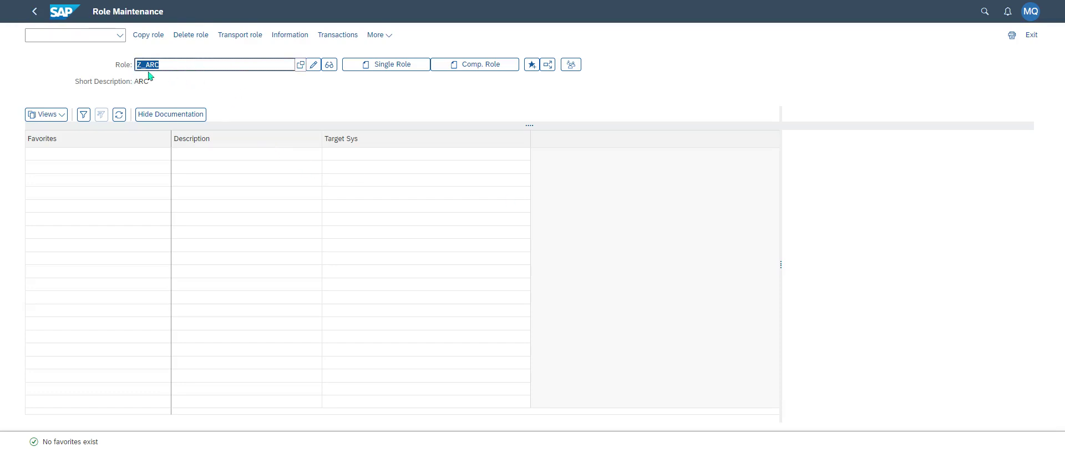
left_click(313, 65)
left_click(114, 148)
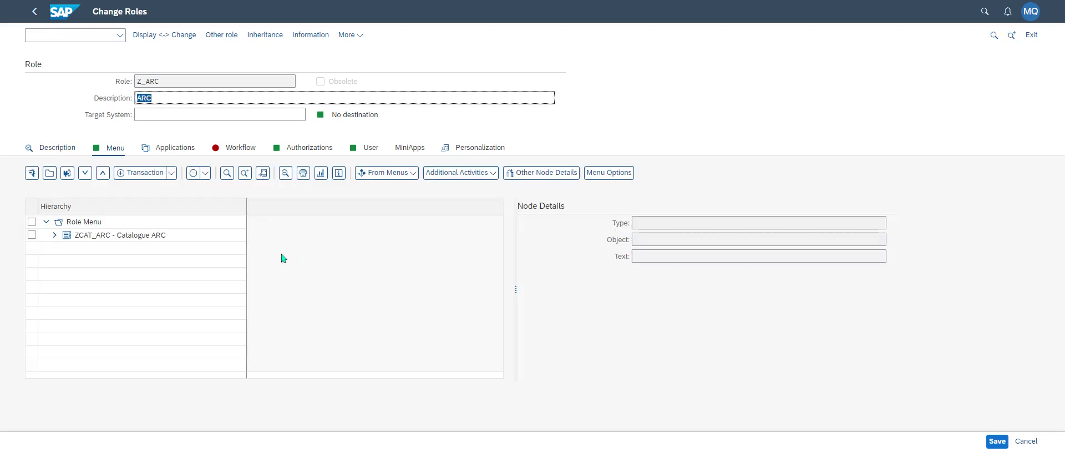
left_click(172, 173)
mouse_move(178, 276)
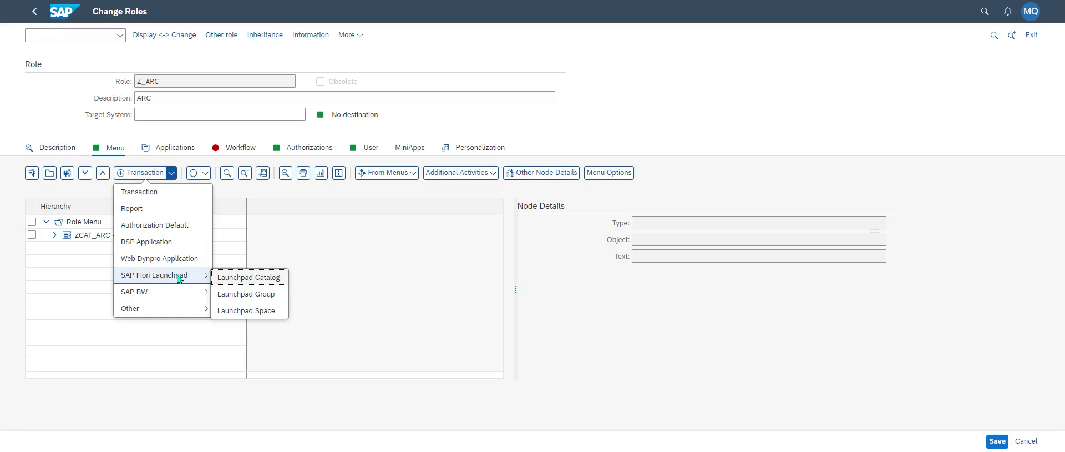
left_click(273, 279)
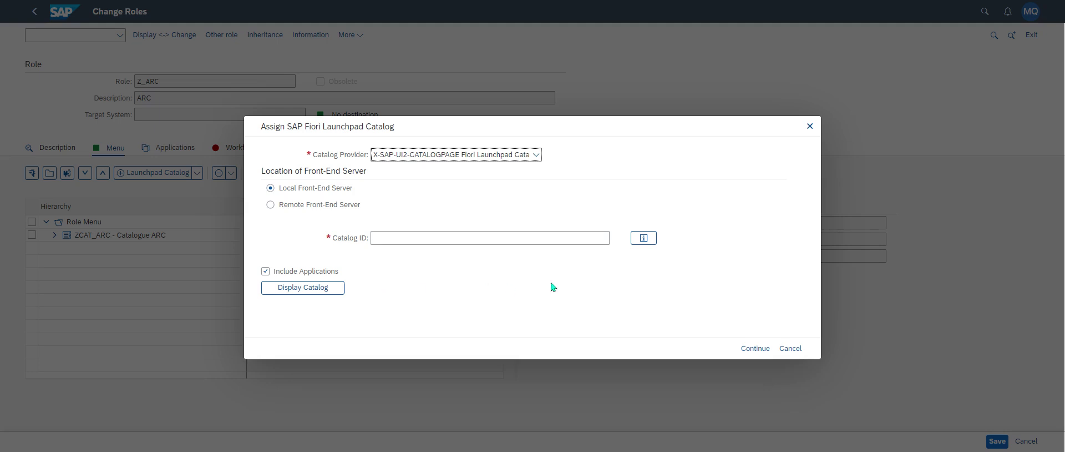
left_click(413, 243)
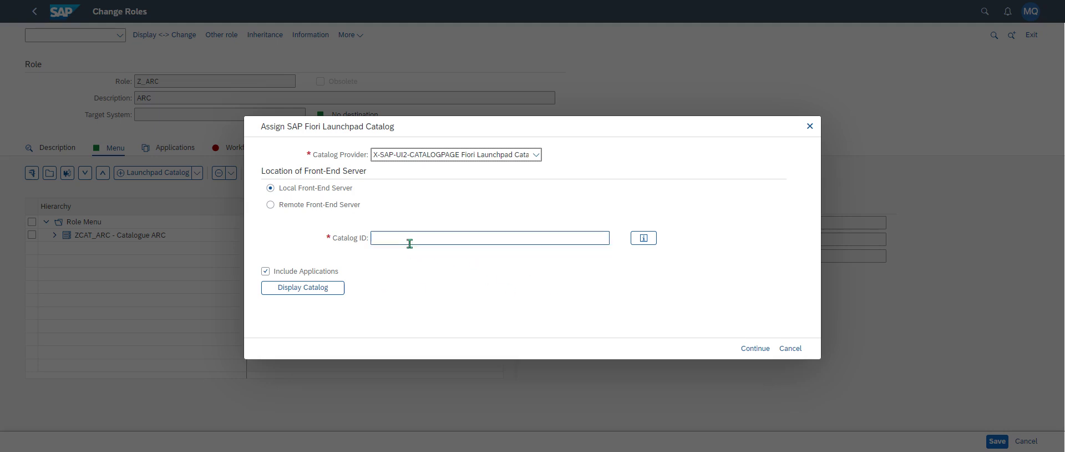
left_click(790, 348)
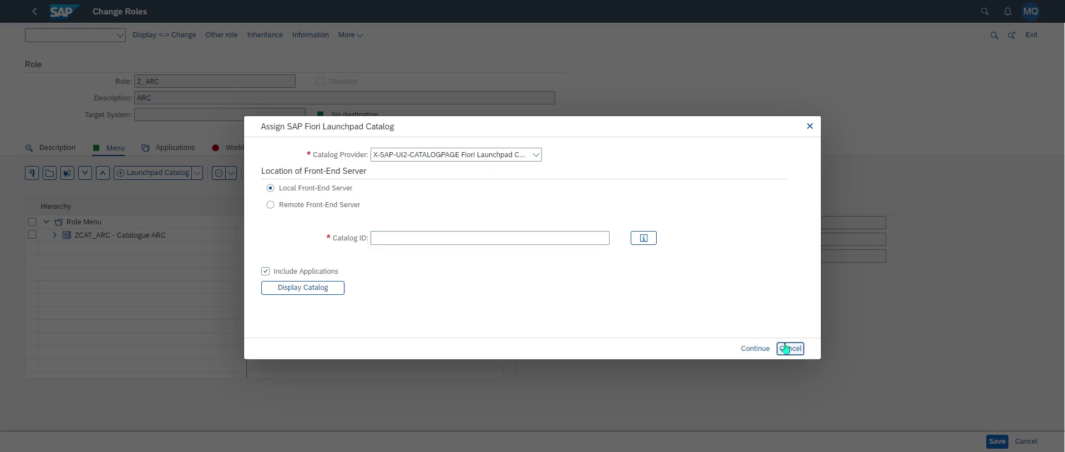
Assign launchpad catalog ZCAT_ARC to the role menu and expand both catalog nodes to compare their applications
left_click(55, 236)
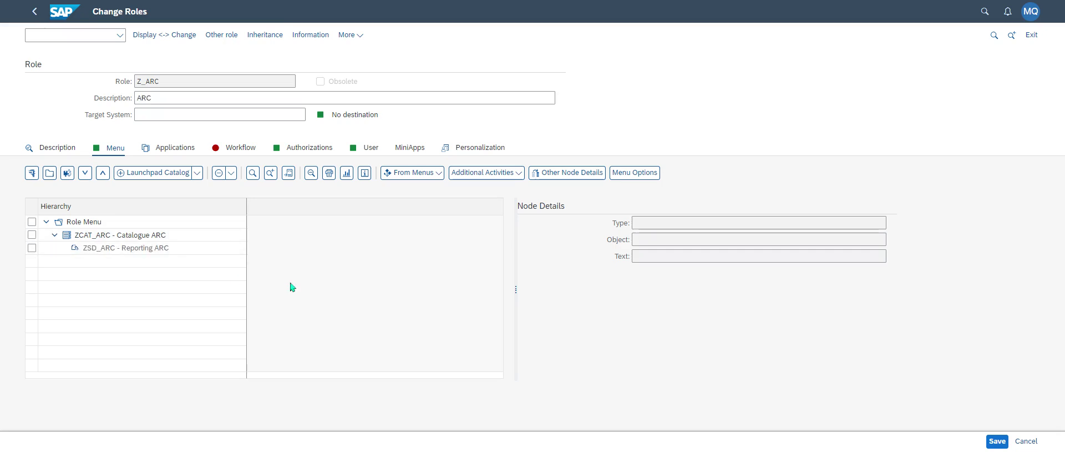
left_click(171, 173)
left_click(423, 244)
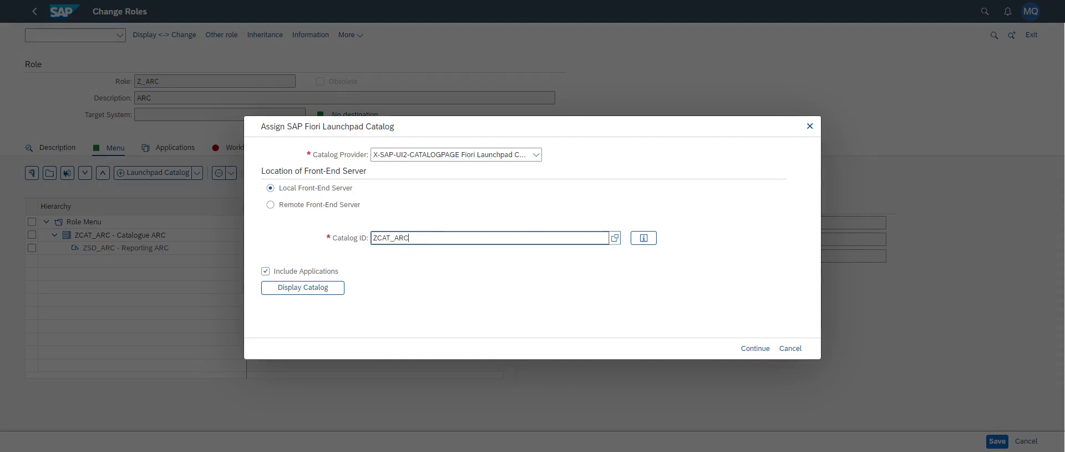
left_click(745, 348)
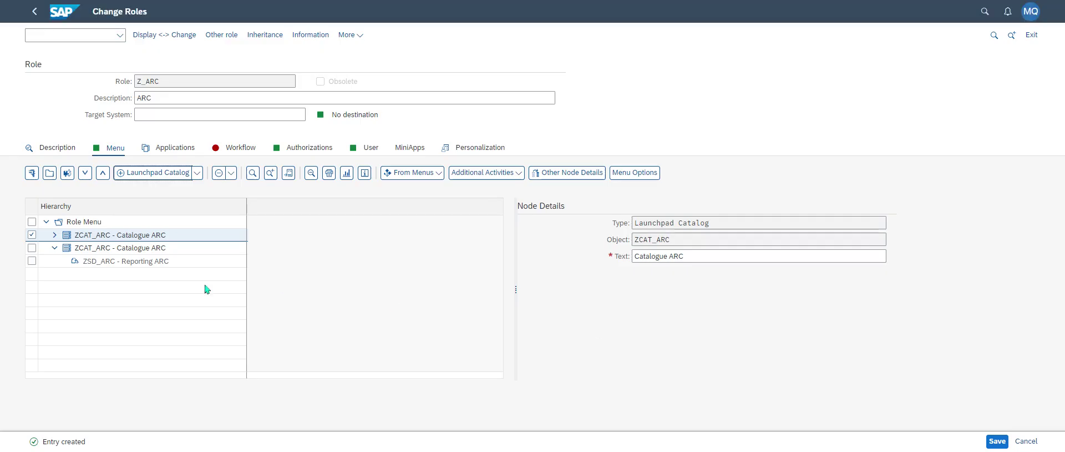
left_click(54, 235)
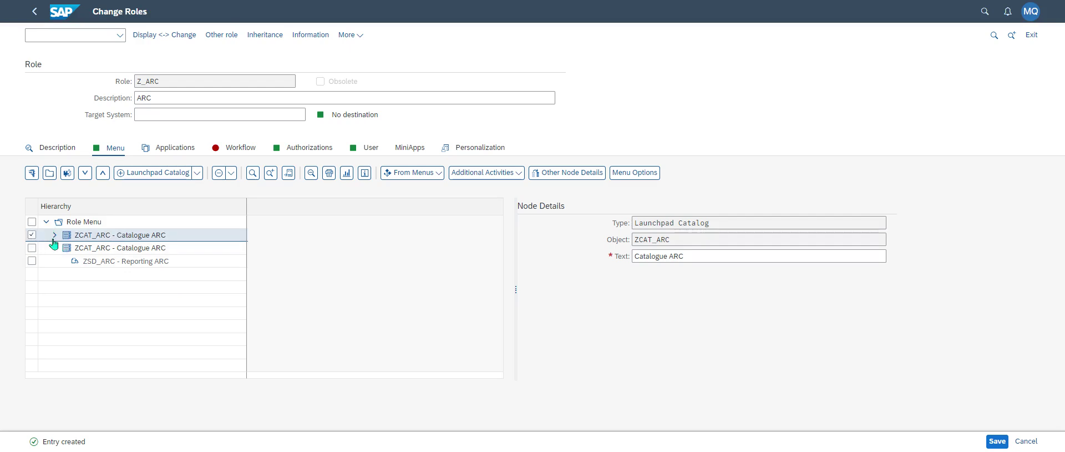
left_click(55, 235)
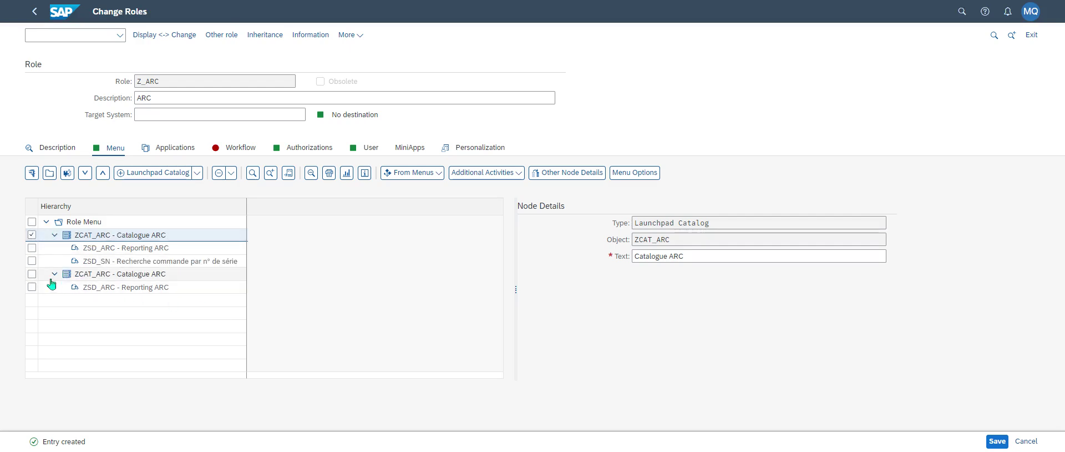
Delete both Catalogue ARC nodes from the role menu and assign launchpad catalog ZCAT_ARC with its applications included
left_click(32, 275)
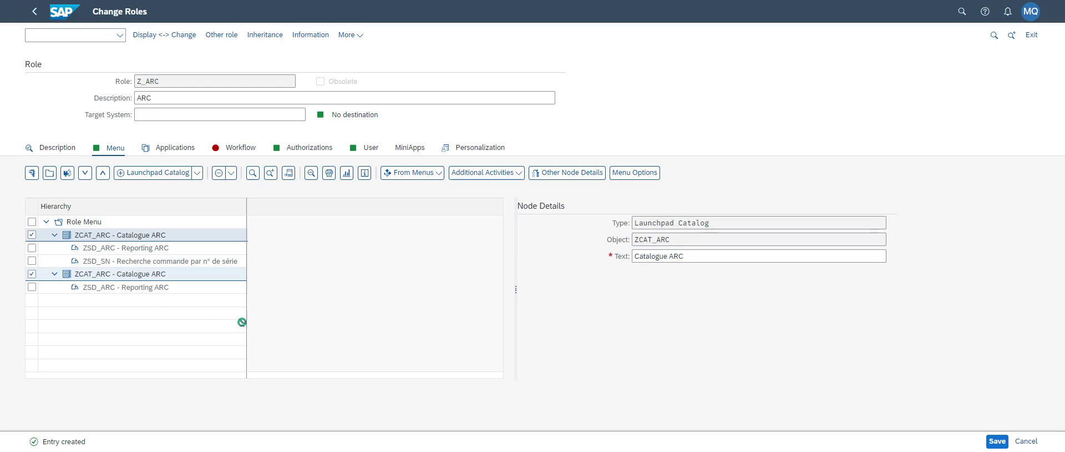
left_click(219, 173)
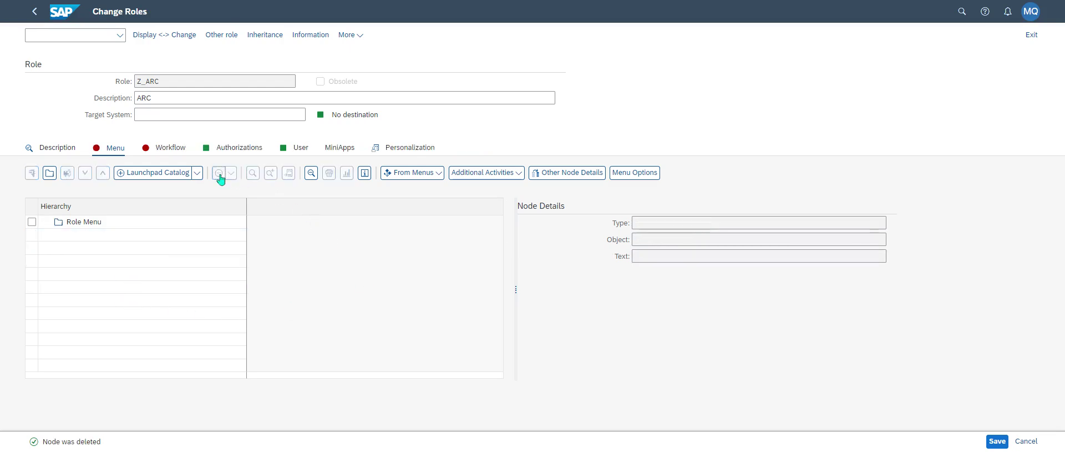
left_click(182, 175)
left_click(408, 239)
type("ZCAR")
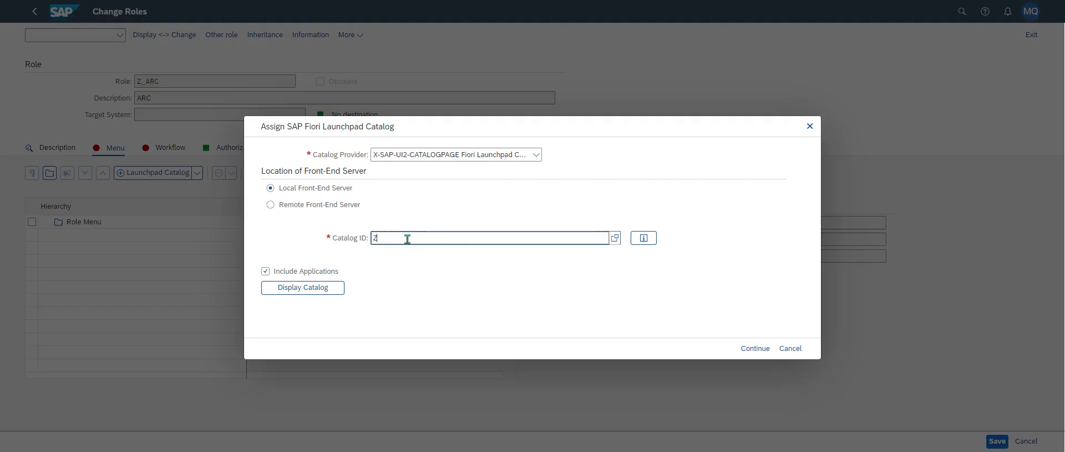
key("BackSpace")
key("BackSpace")
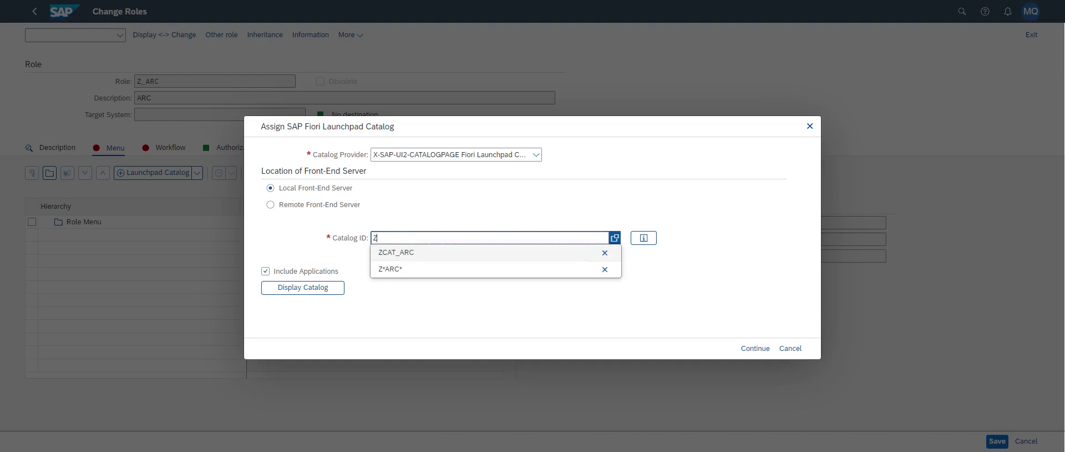
left_click(418, 258)
left_click(754, 348)
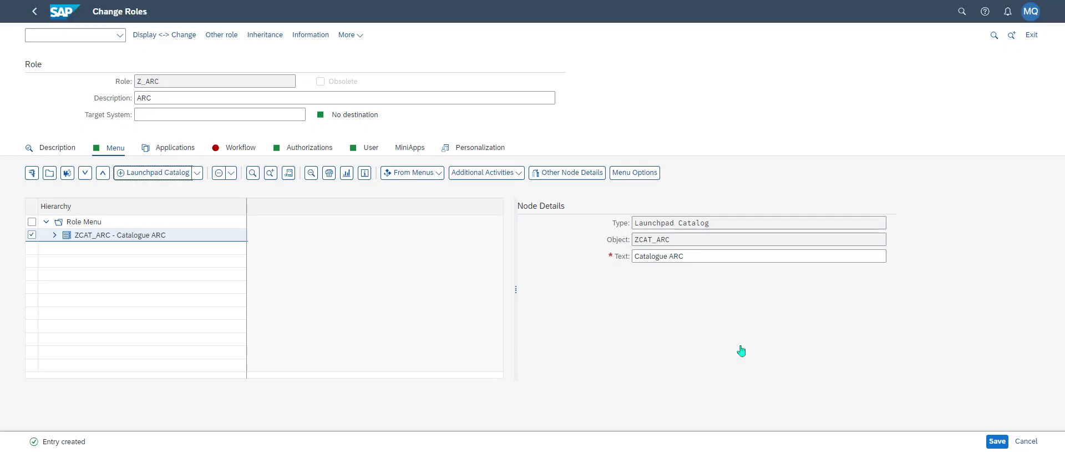
left_click(54, 235)
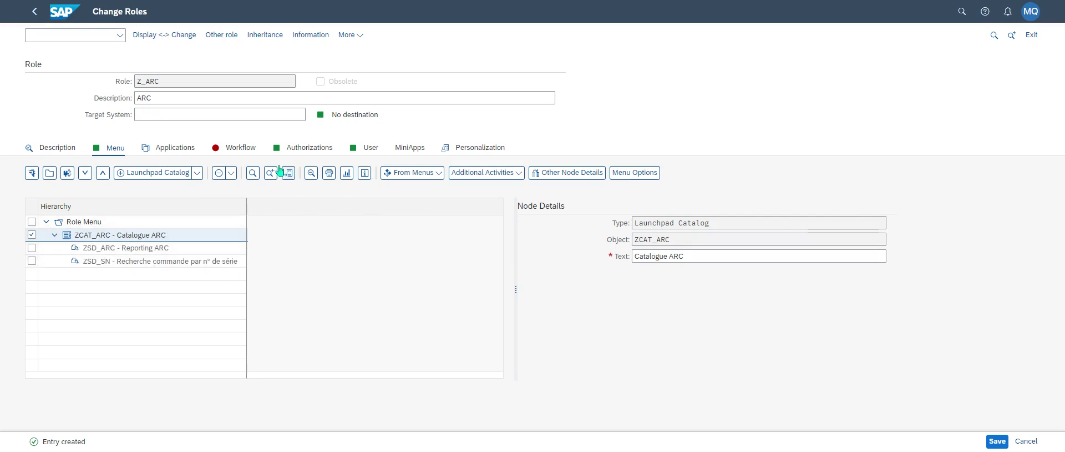
Update the authorization data of role Z_ARC, check the transaction codes under S_TCODE, and generate the profile
left_click(302, 147)
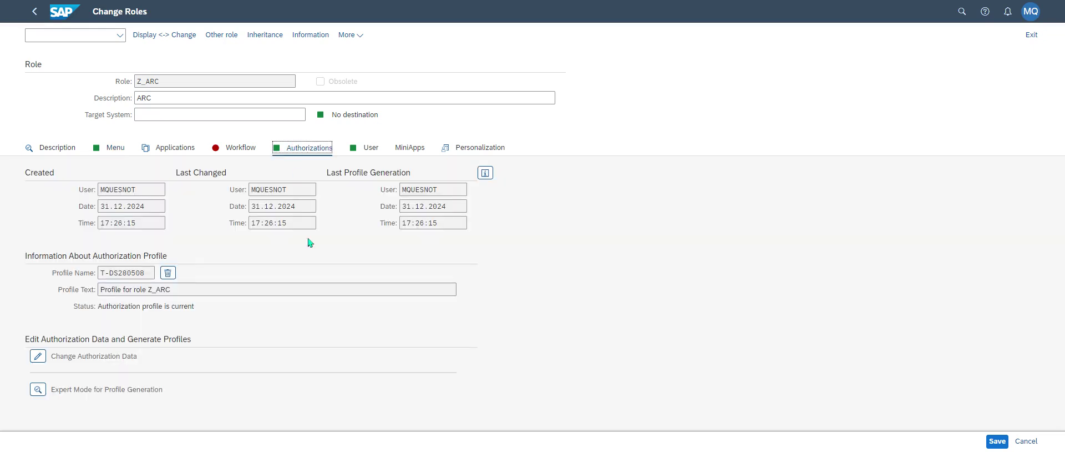
left_click(38, 355)
left_click(418, 255)
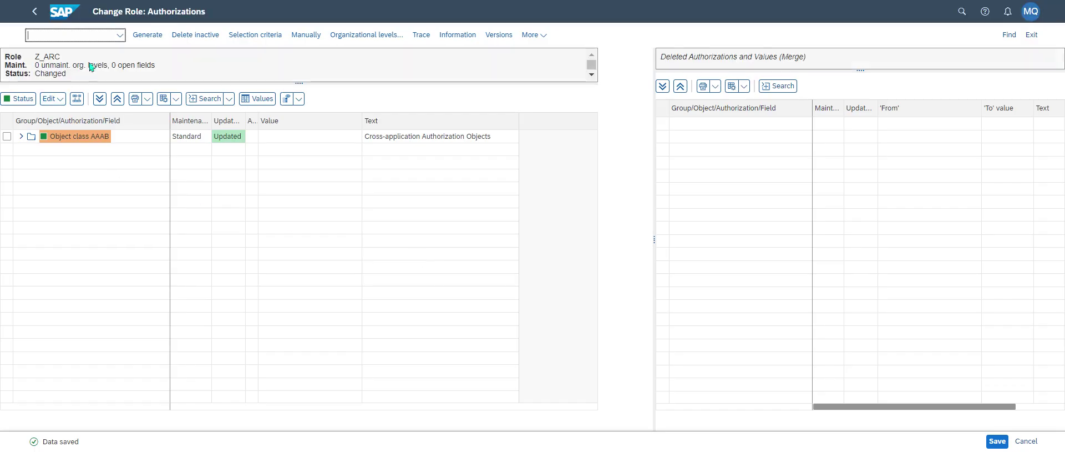
left_click(148, 35)
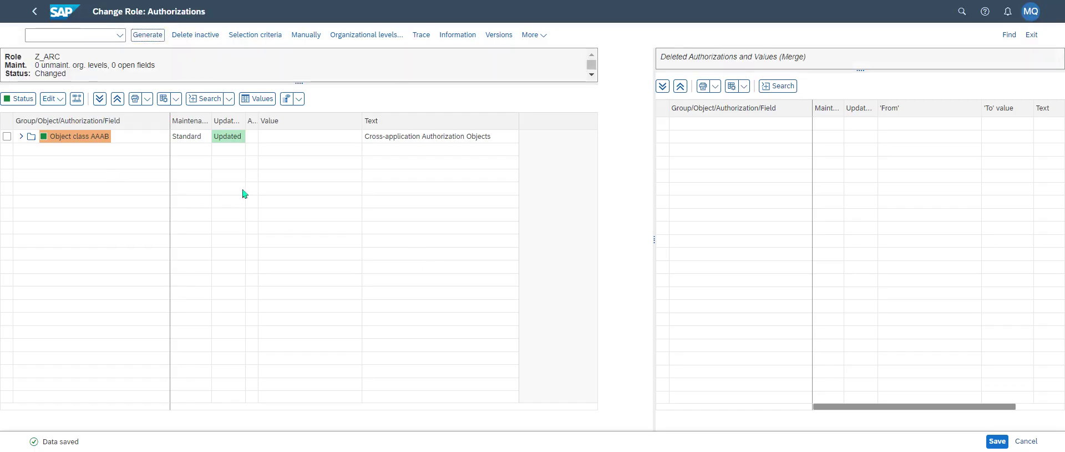
left_click(21, 136)
left_click(30, 149)
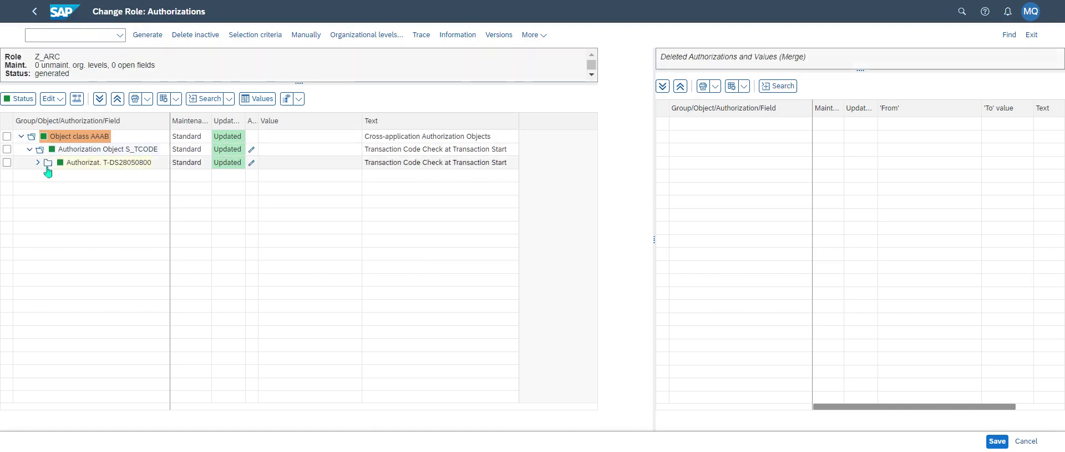
left_click(38, 163)
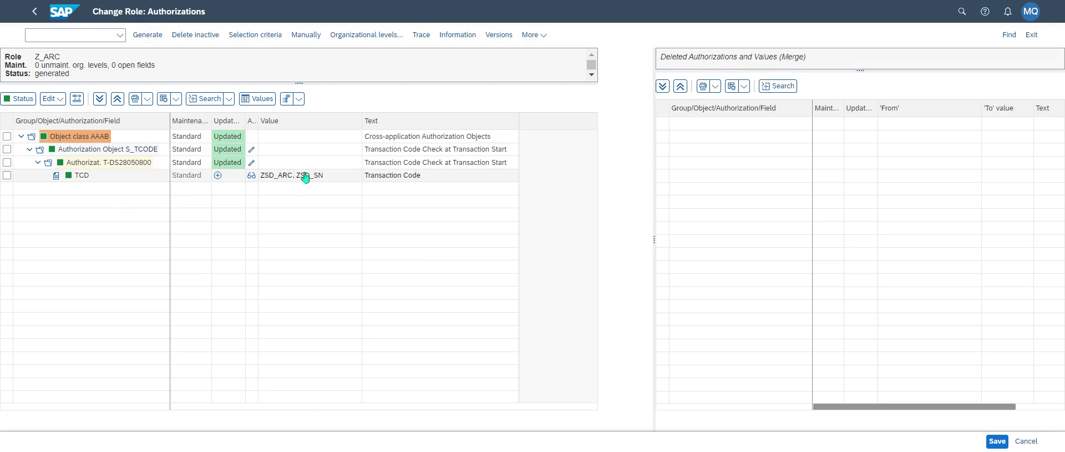
left_click(147, 35)
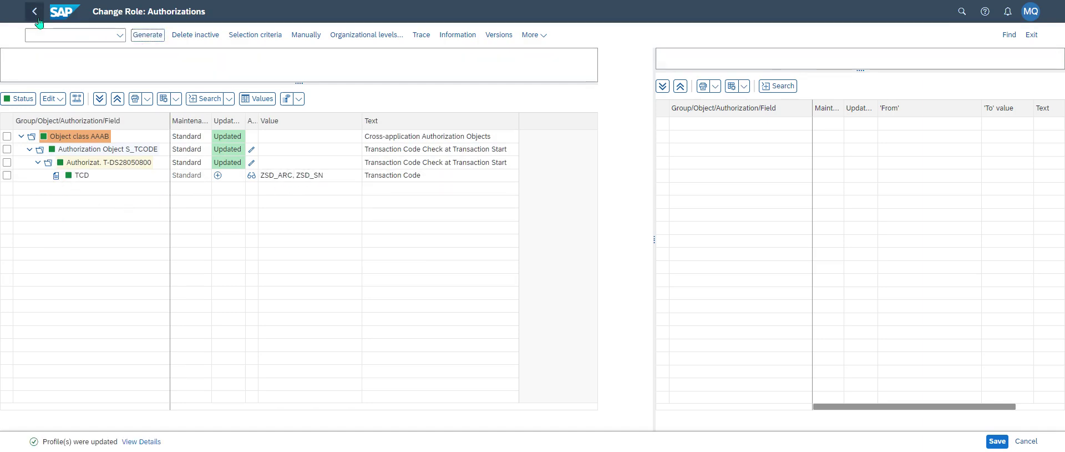
left_click(32, 13)
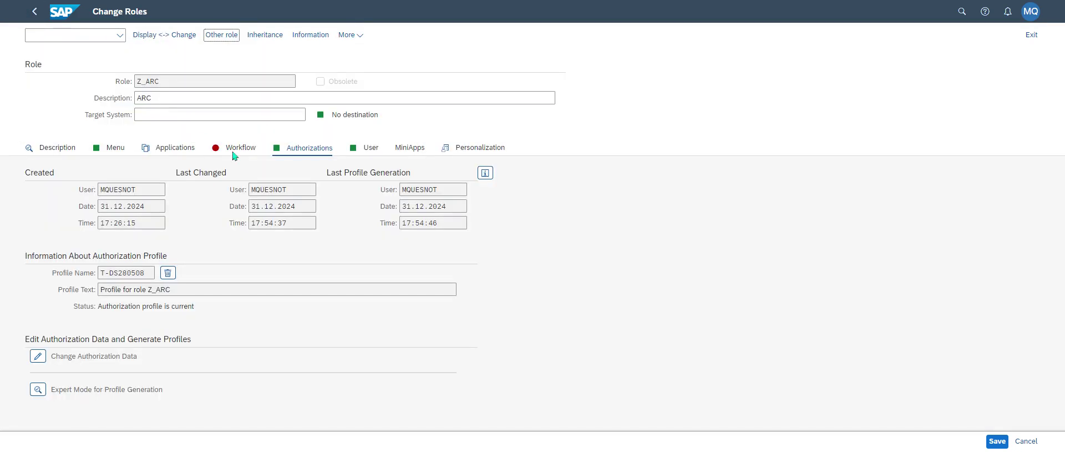
Assign a second user to role Z_ARC by entering the colleague's user ID
left_click(366, 149)
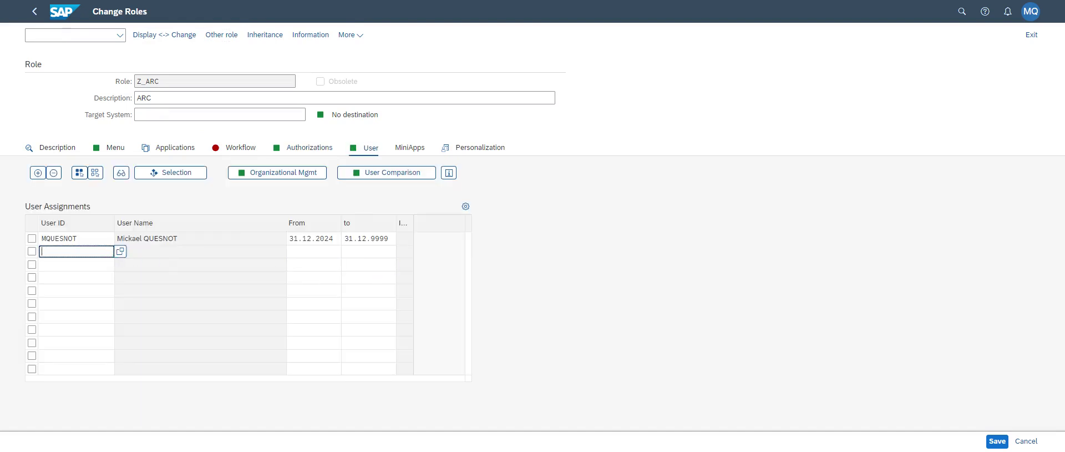
key("BackSpace")
type("SC")
key("Return")
Save the role with a full user master comparison, and return to the launchpad home page
left_click(382, 173)
left_click(454, 257)
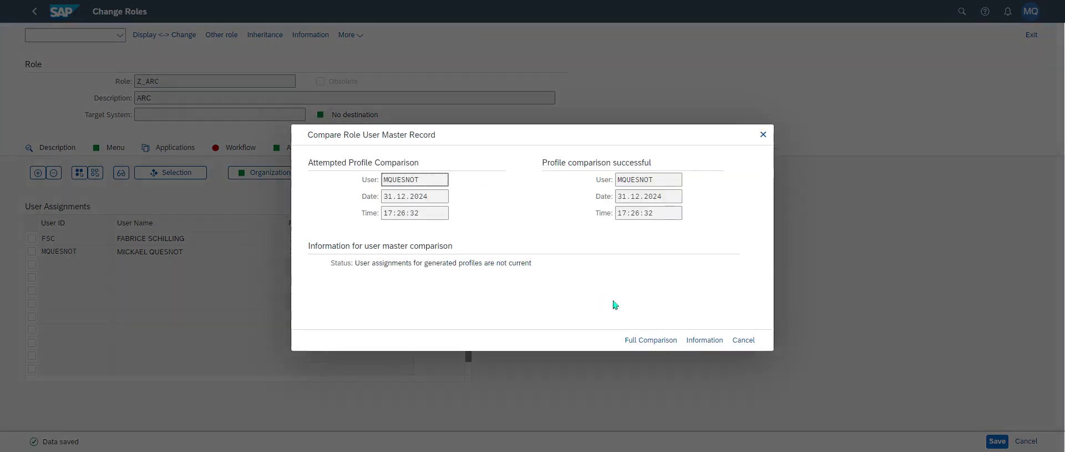
left_click(665, 344)
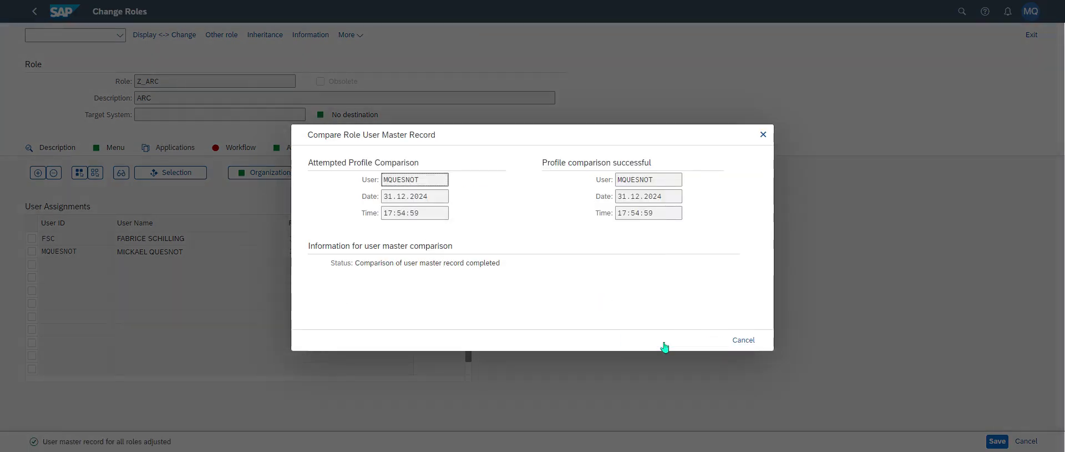
left_click(744, 341)
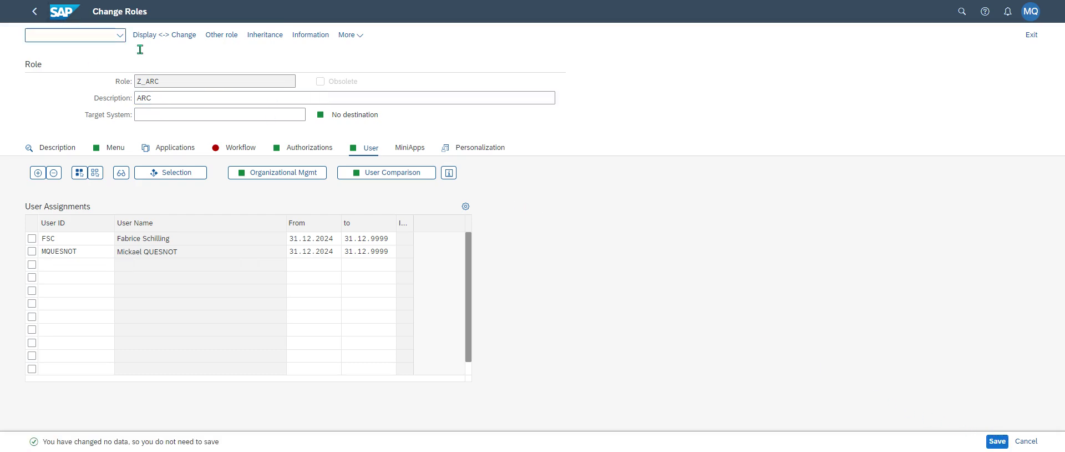
left_click(64, 11)
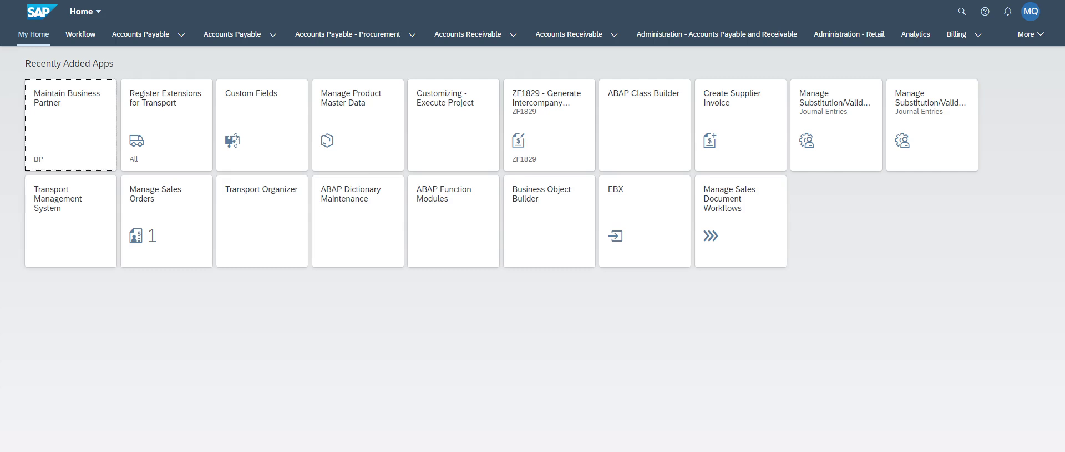
Reload the launchpad home page and open the App Finder
left_click(1031, 11)
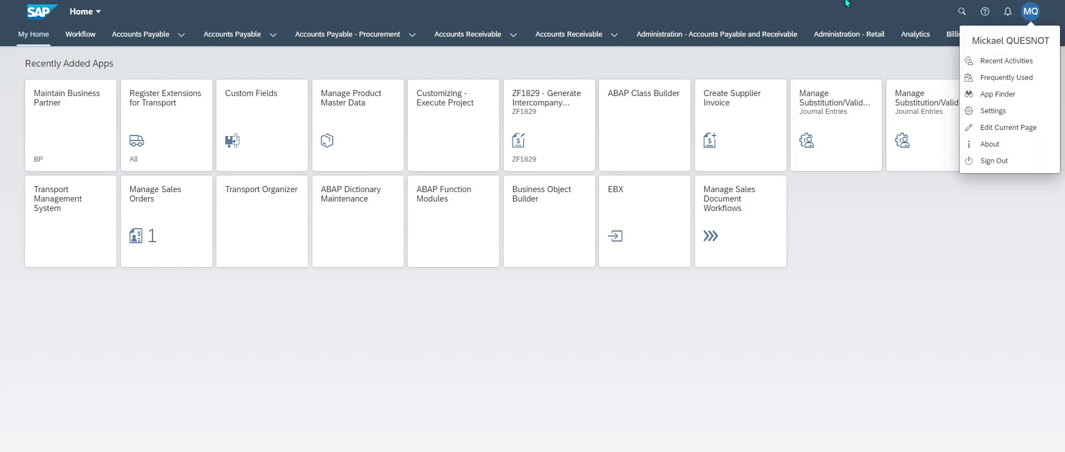
key("F5")
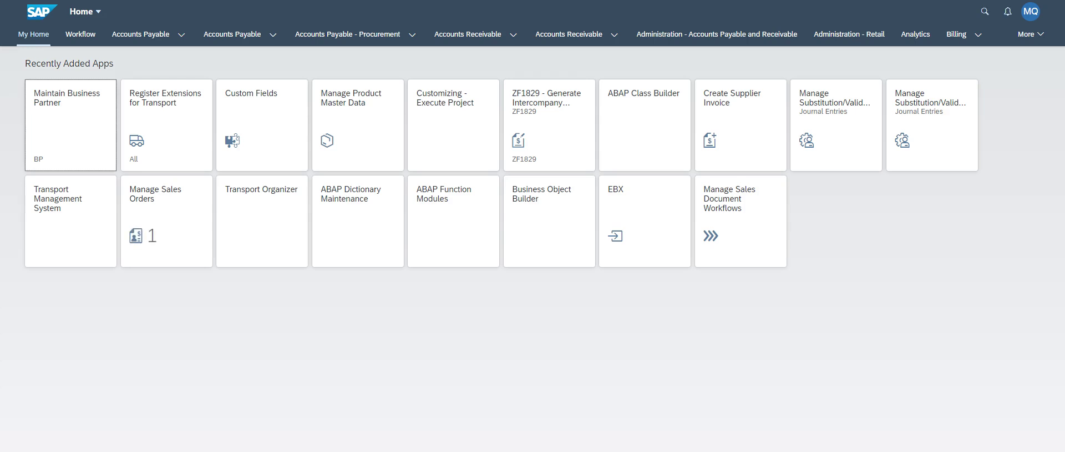
left_click(1030, 11)
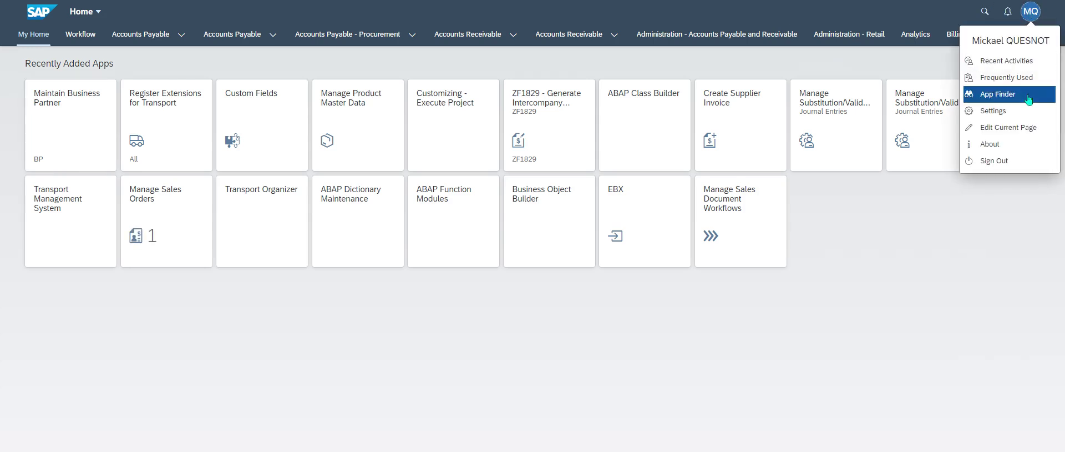
left_click(1028, 98)
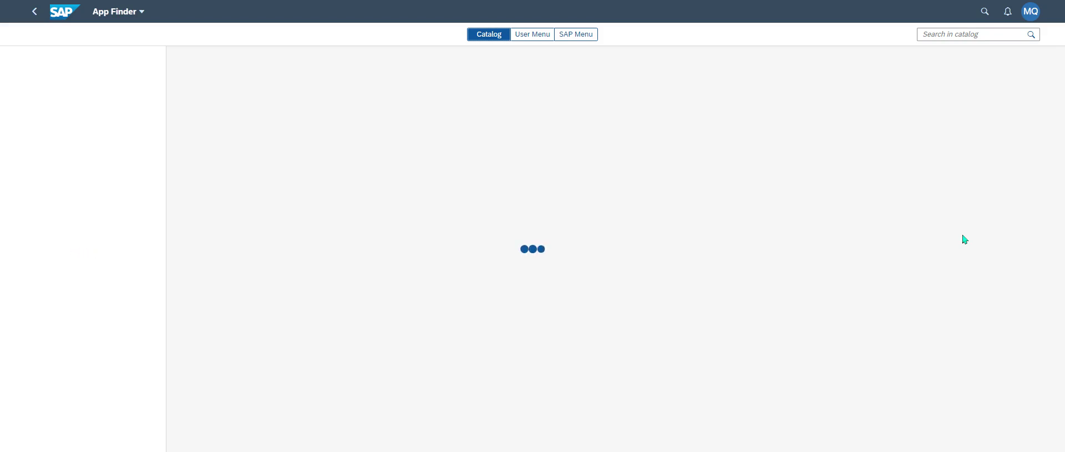
Search the App Finder catalog for ZCAT_ARC
left_click(938, 34)
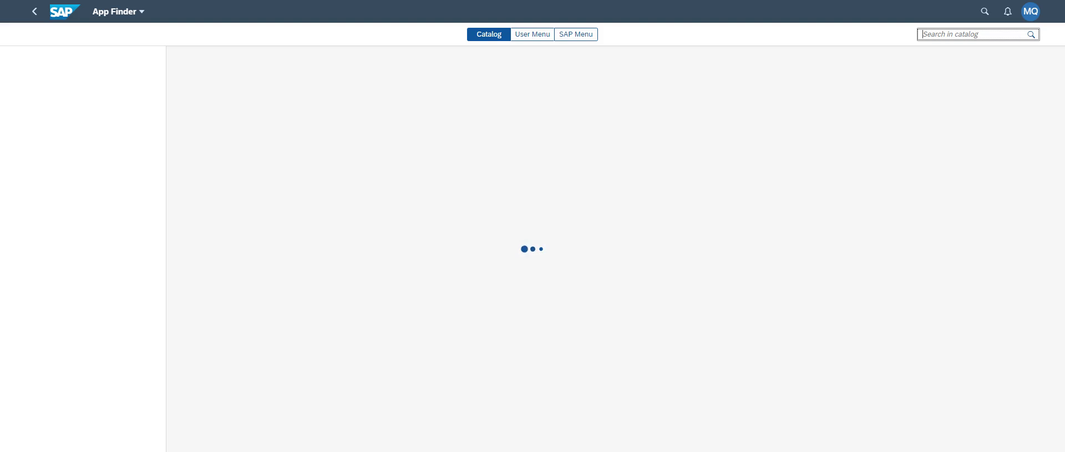
type("Z")
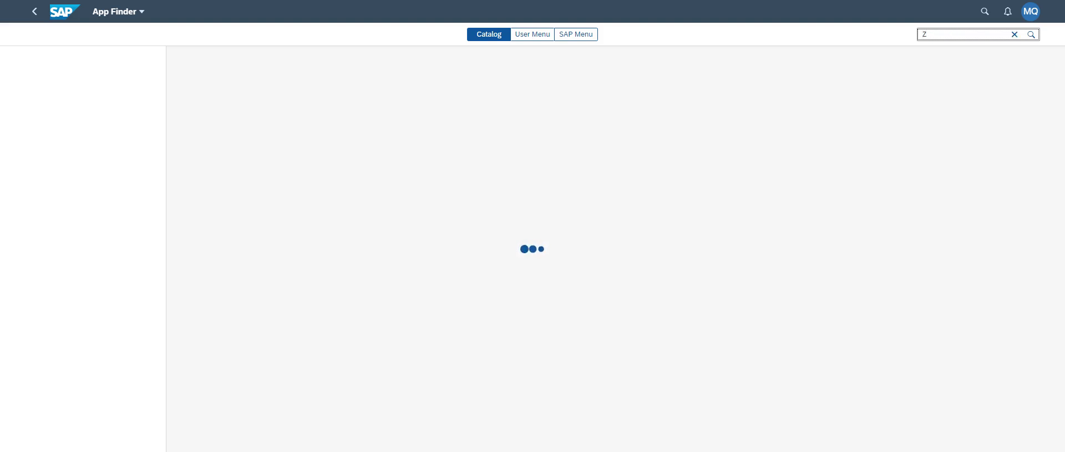
type("CAT_ARC")
key("ctrl+a")
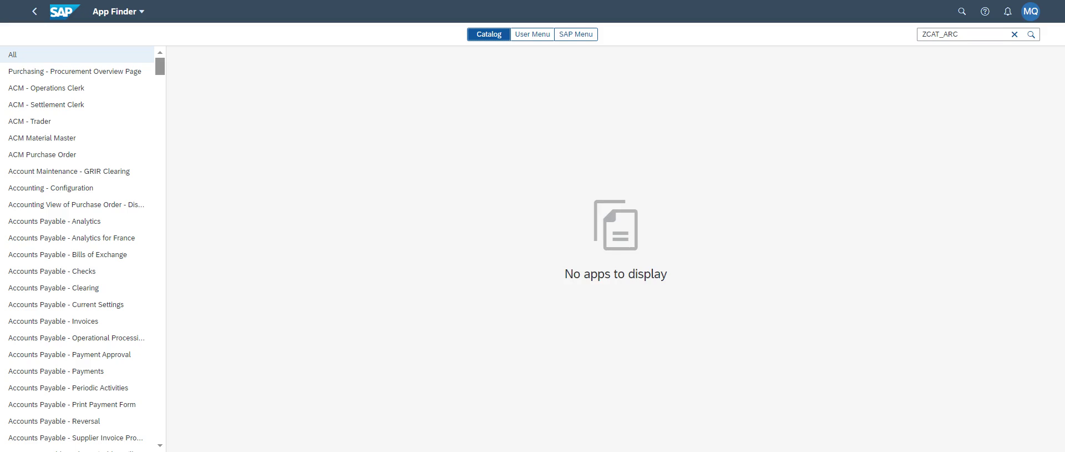
left_click(1032, 35)
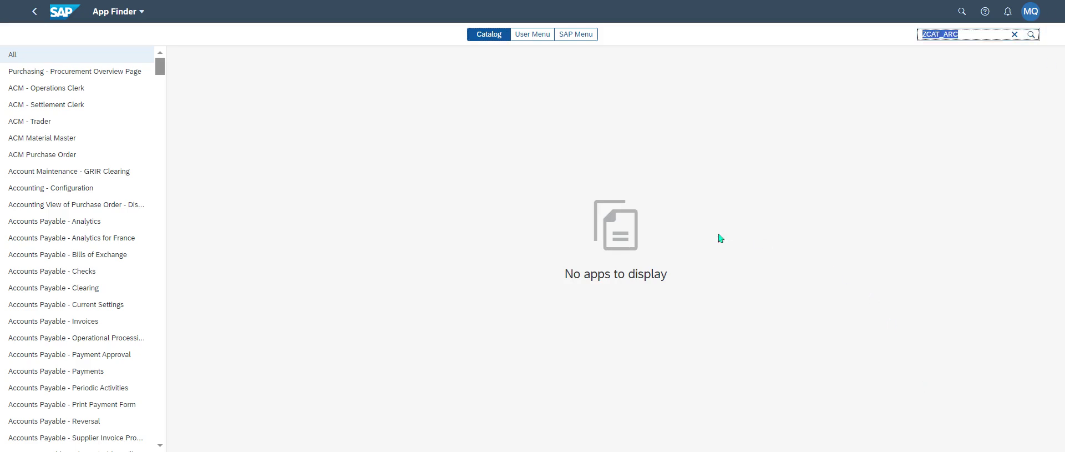
Replace the catalog search term with ARC and look through the results for apps under Catalogue ARC
left_click(958, 35)
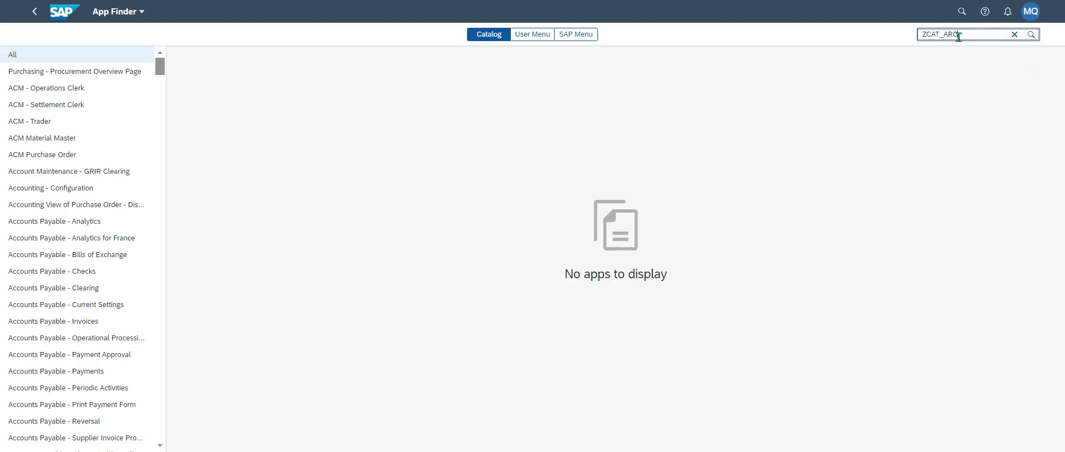
key("BackSpace")
key("BackSpace")
key("BackSpace")
key("BackSpace")
key("BackSpace")
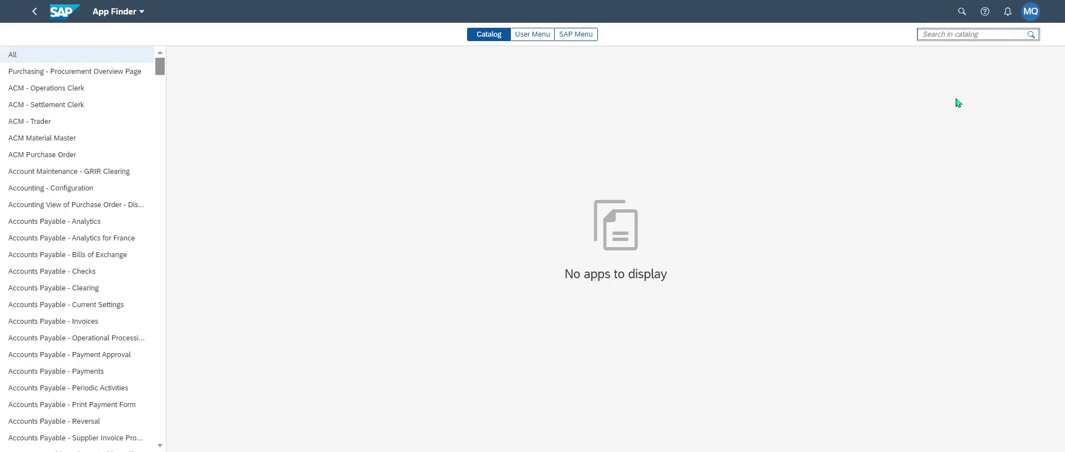
left_click_drag(115, 72, 168, 207)
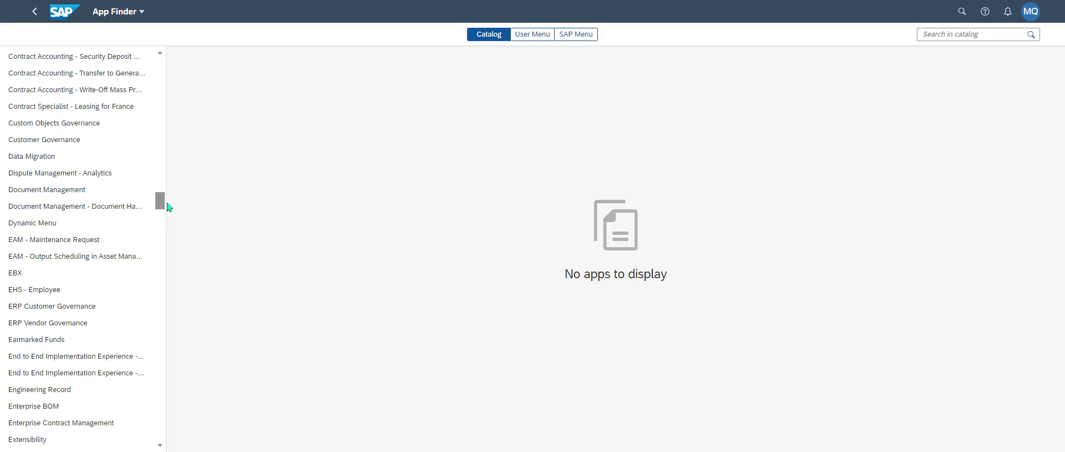
left_click(952, 34)
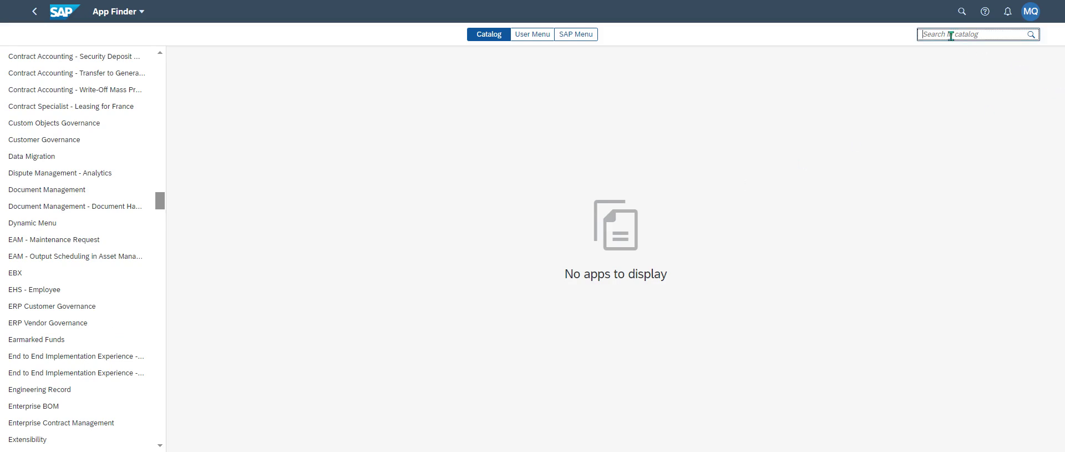
type("ARC")
key("Return")
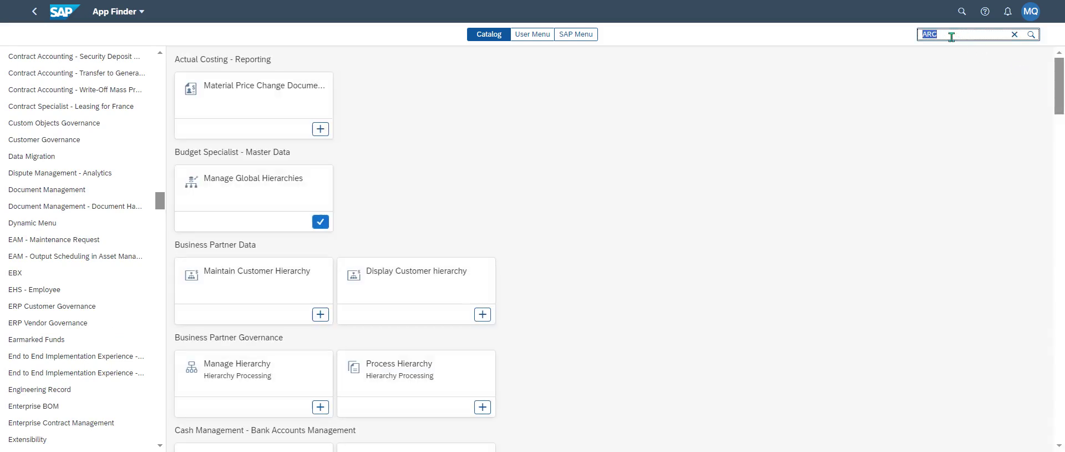
left_click_drag(1058, 94, 1061, 149)
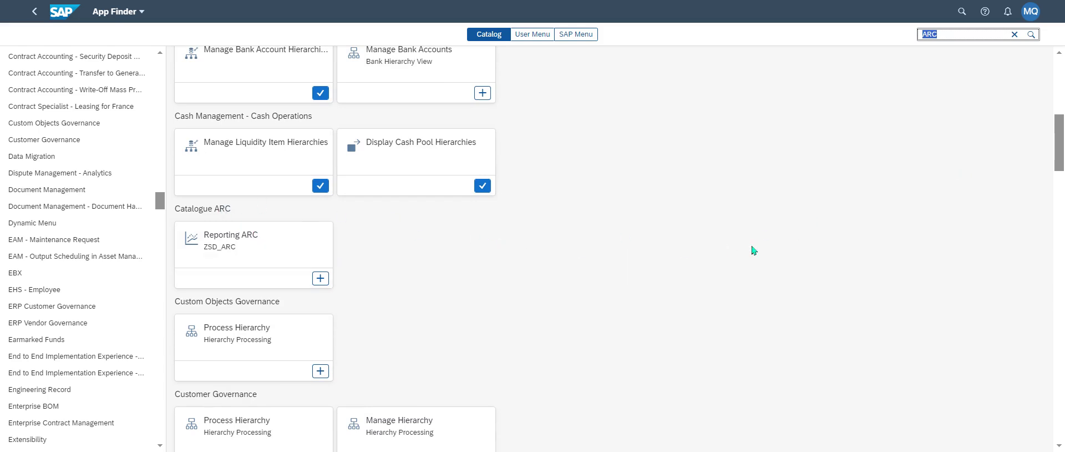
left_click_drag(1058, 149, 1064, 50)
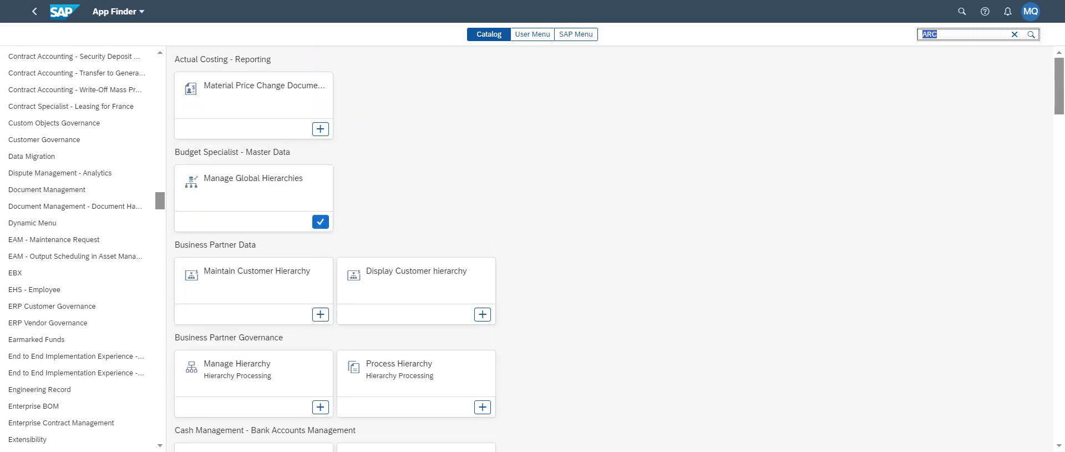
Reload the App Finder, clear the ARC search, and search the catalog for ZCAT_ARC again
key("F5")
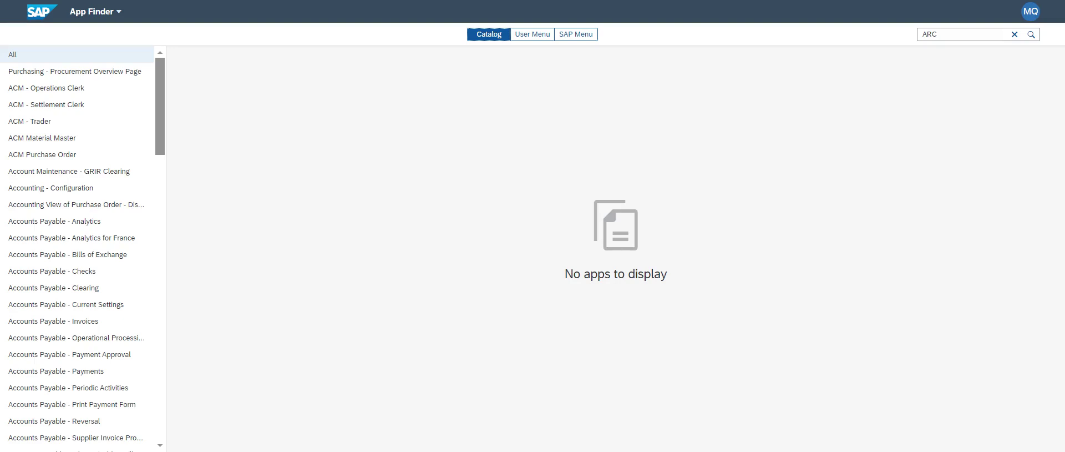
left_click(1014, 34)
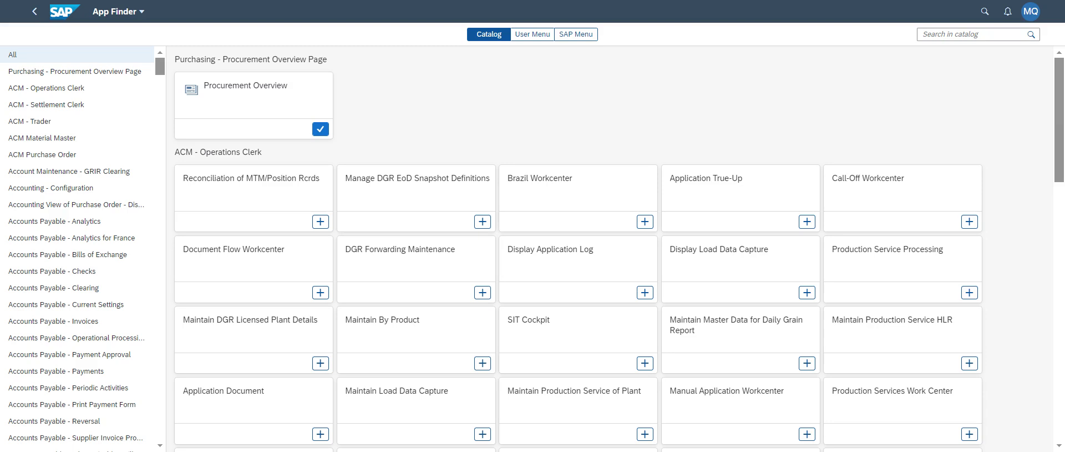
left_click(967, 34)
type("CAT_ARC")
key("Return")
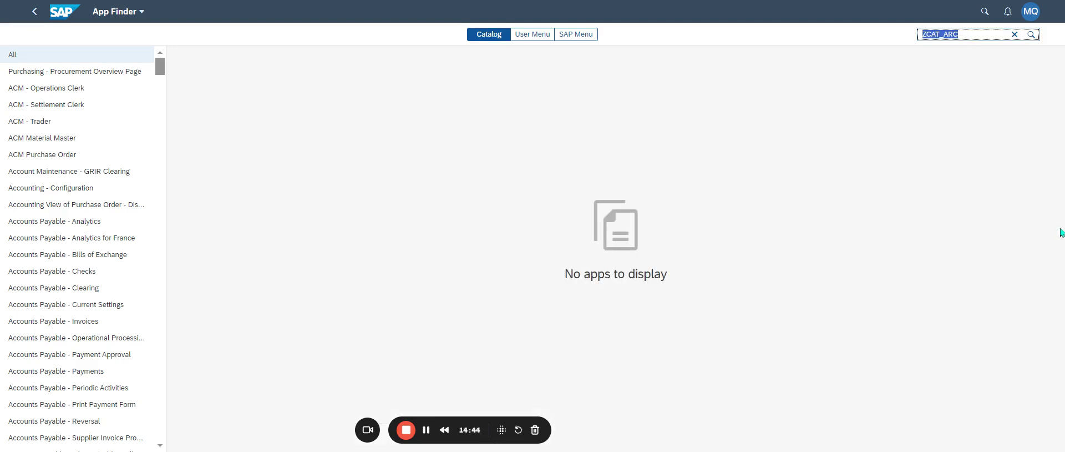
Search the catalog for SN and launch the ZSD_SN app "Recherche commande par n° de série" under Catalogue ARC
key("BackSpace")
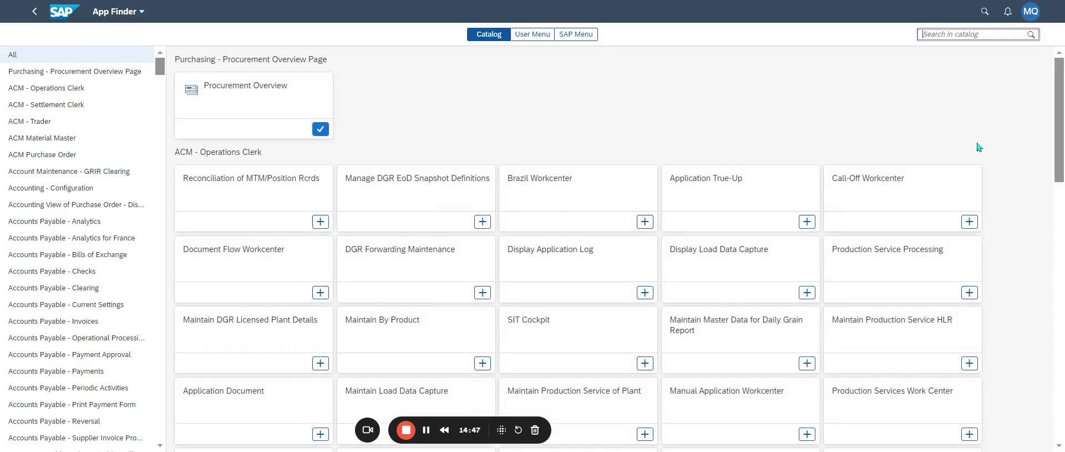
type("SN")
key("Return")
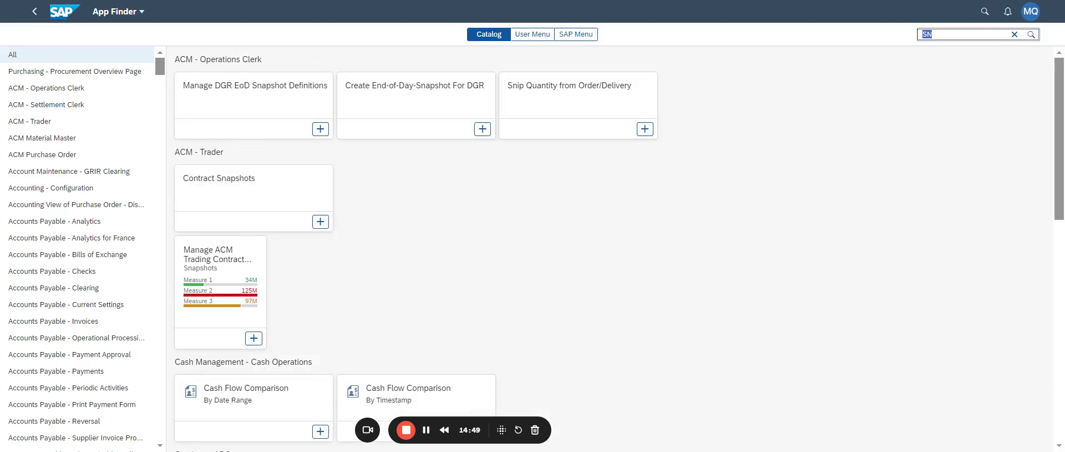
scroll(1059, 197, "down", 5)
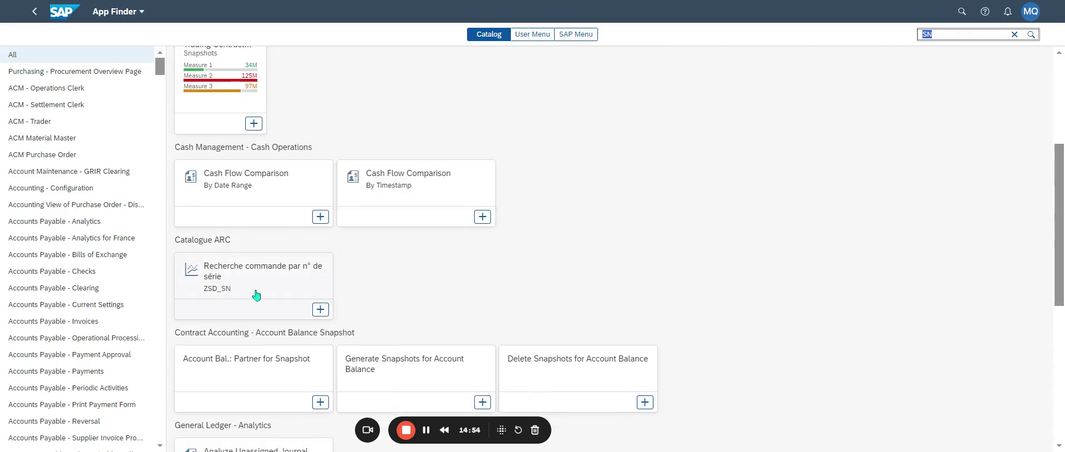
left_click(237, 287)
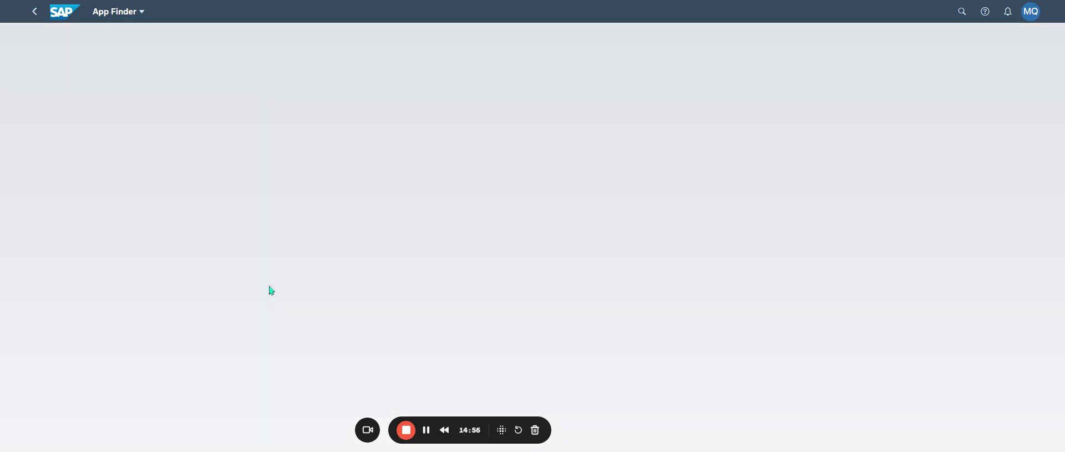